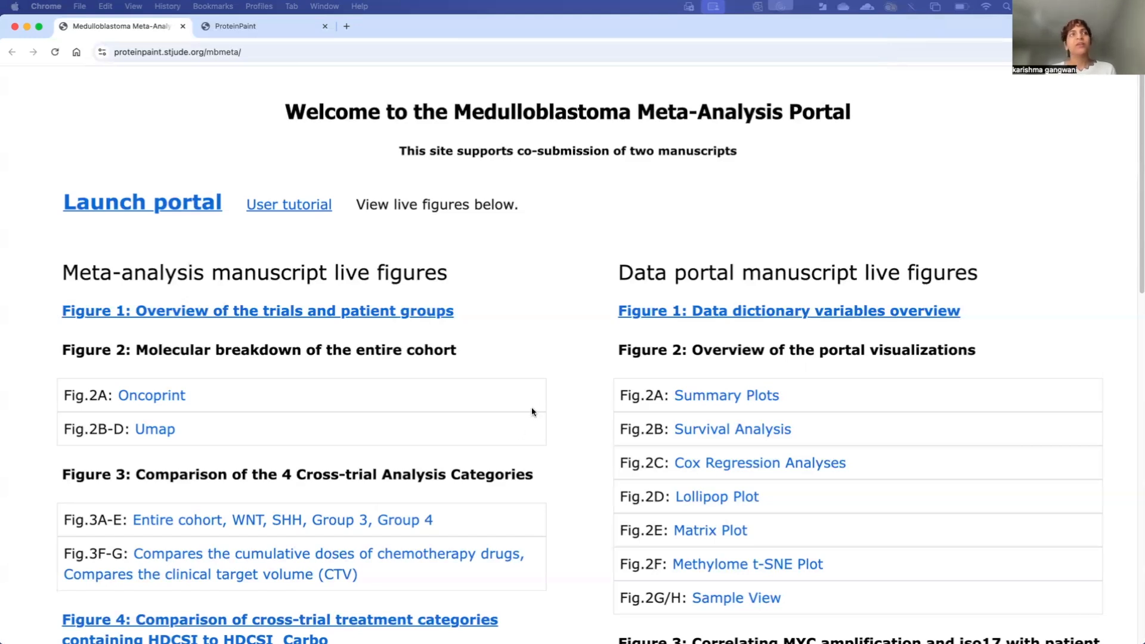
Step: Launch the MBmeta portal and read its About page on the 898-patient medulloblastoma cohort
{"action": "left_click", "coordinate": [125, 53]}
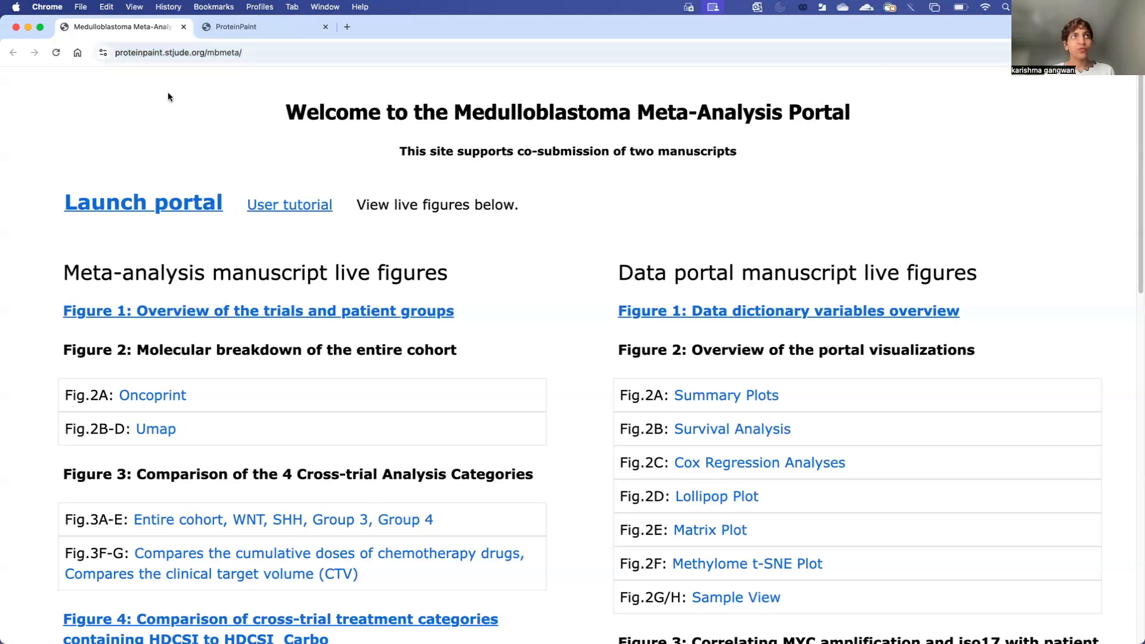
{"action": "left_click", "coordinate": [174, 222]}
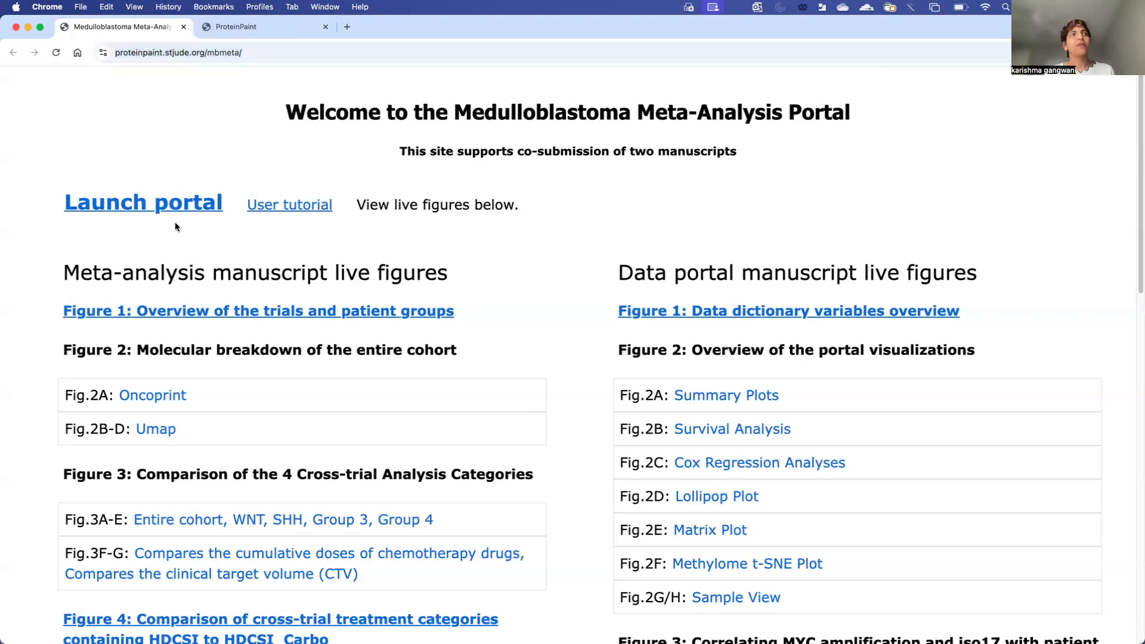
{"action": "left_click", "coordinate": [118, 209]}
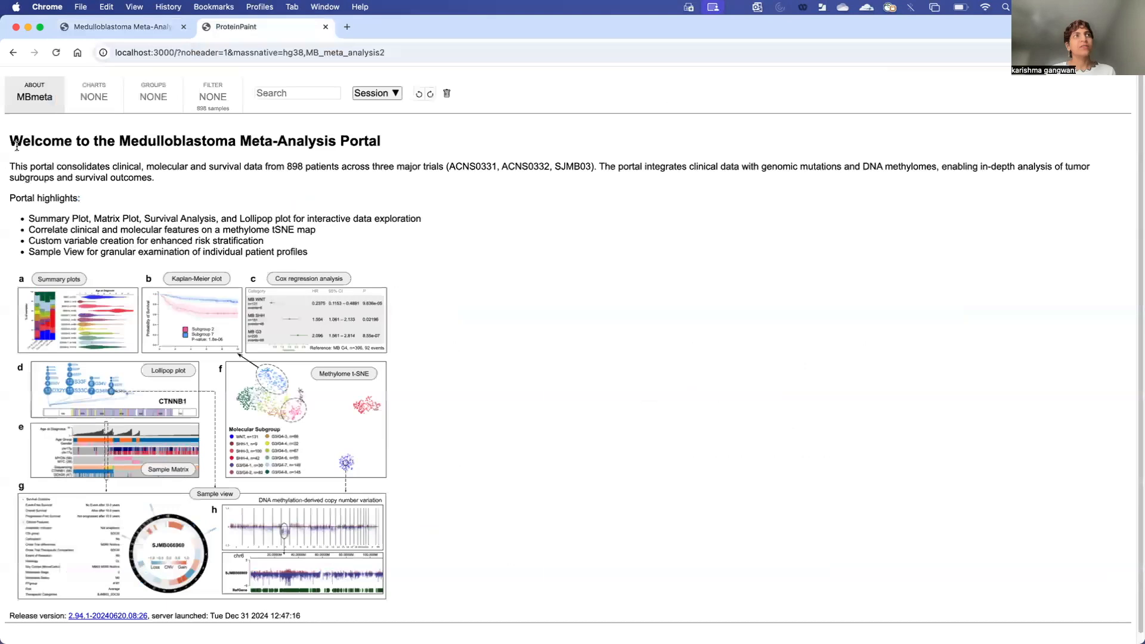
{"action": "left_click_drag", "start_coordinate": [13, 142], "coordinate": [377, 137]}
{"action": "left_click", "coordinate": [401, 150]}
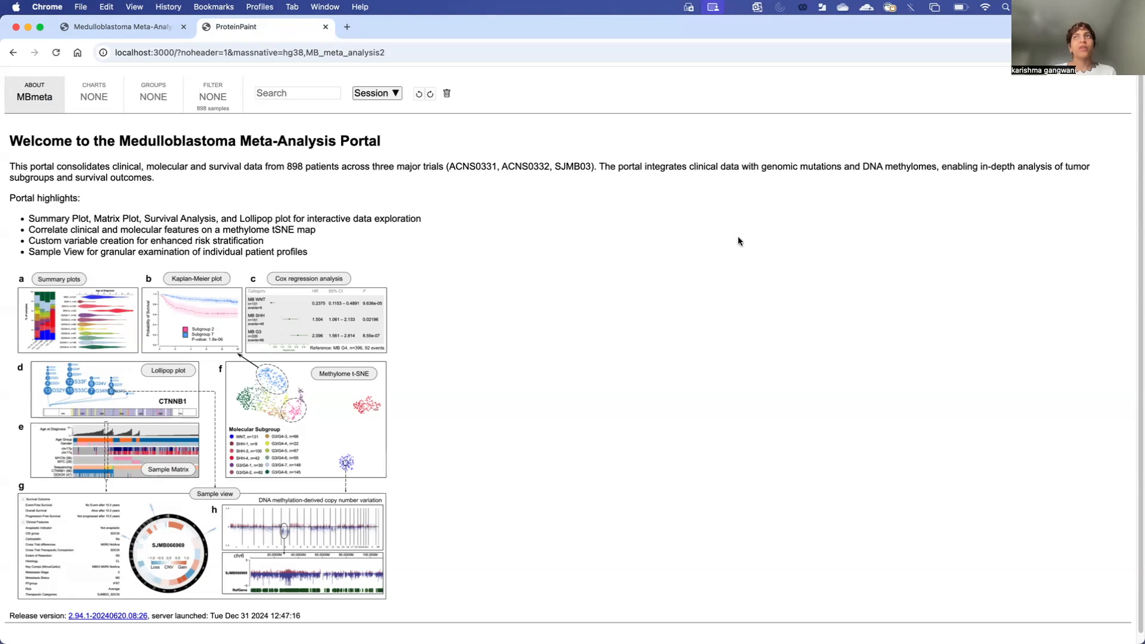
{"action": "left_click_drag", "start_coordinate": [287, 167], "coordinate": [594, 167]}
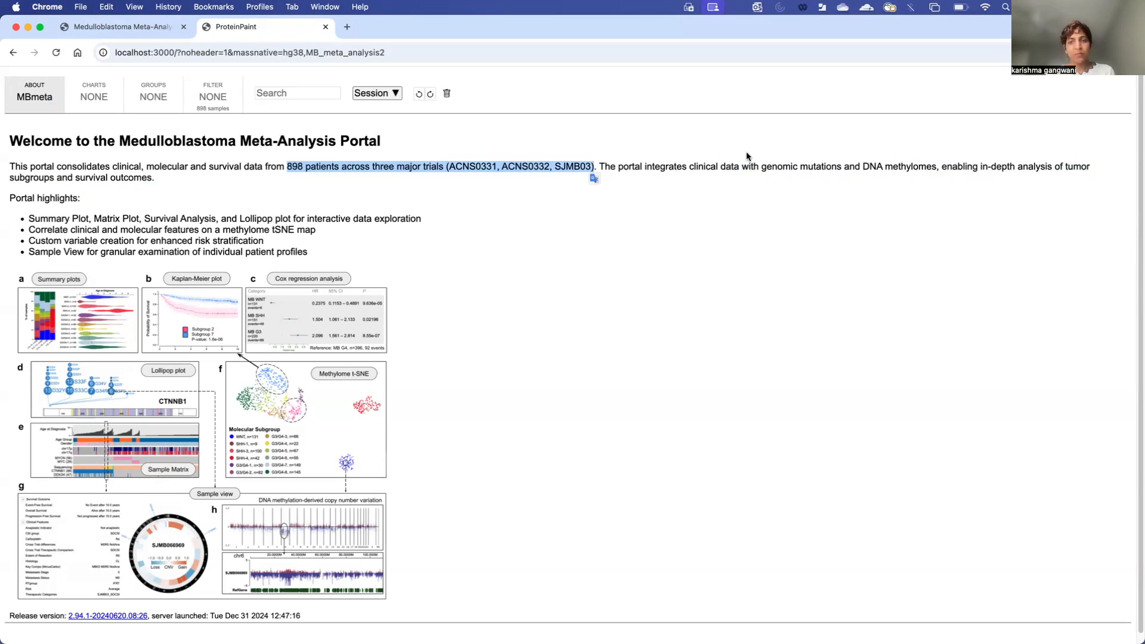
{"action": "left_click", "coordinate": [866, 204]}
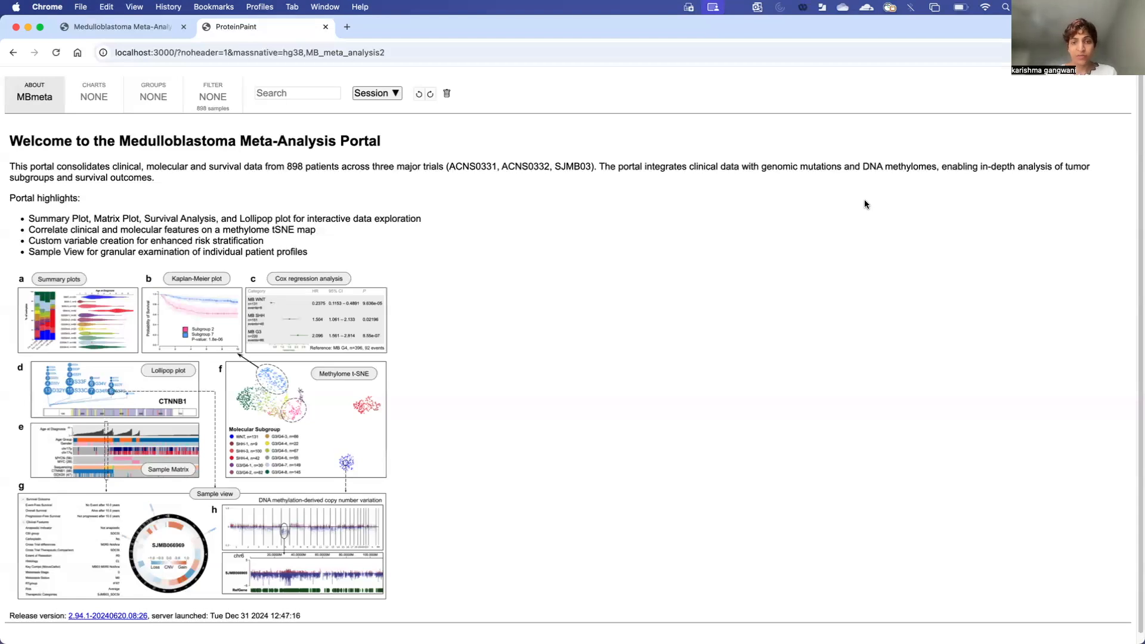
{"action": "scroll", "coordinate": [588, 329], "scroll_direction": "down", "scroll_amount": 1}
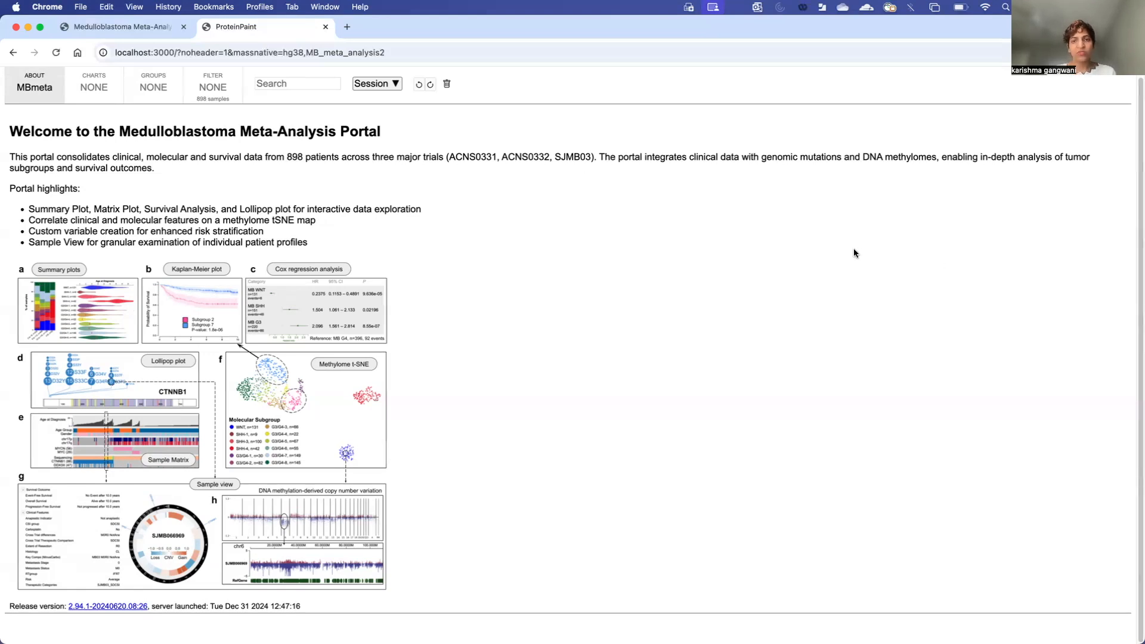
Step: Open the MBmeta Data Dictionary from the Charts section
{"action": "left_click", "coordinate": [94, 89]}
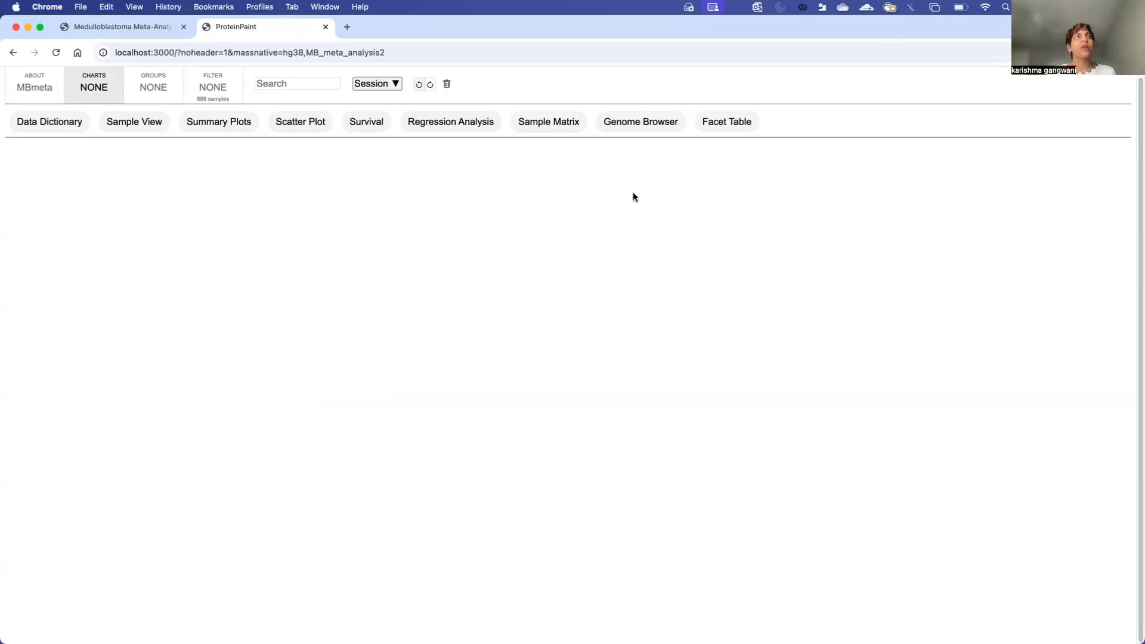
{"action": "left_click", "coordinate": [45, 123]}
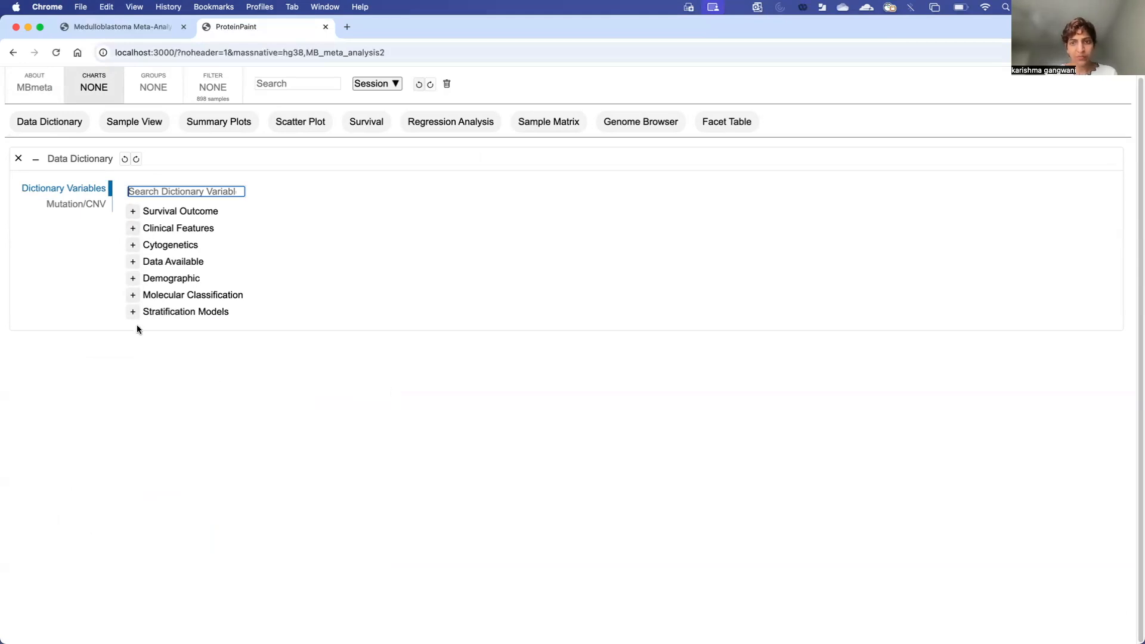
Step: Expand the Demographic group and show the Age at Diagnosis description
{"action": "left_click", "coordinate": [133, 278]}
{"action": "left_click_drag", "start_coordinate": [210, 280], "coordinate": [145, 277]}
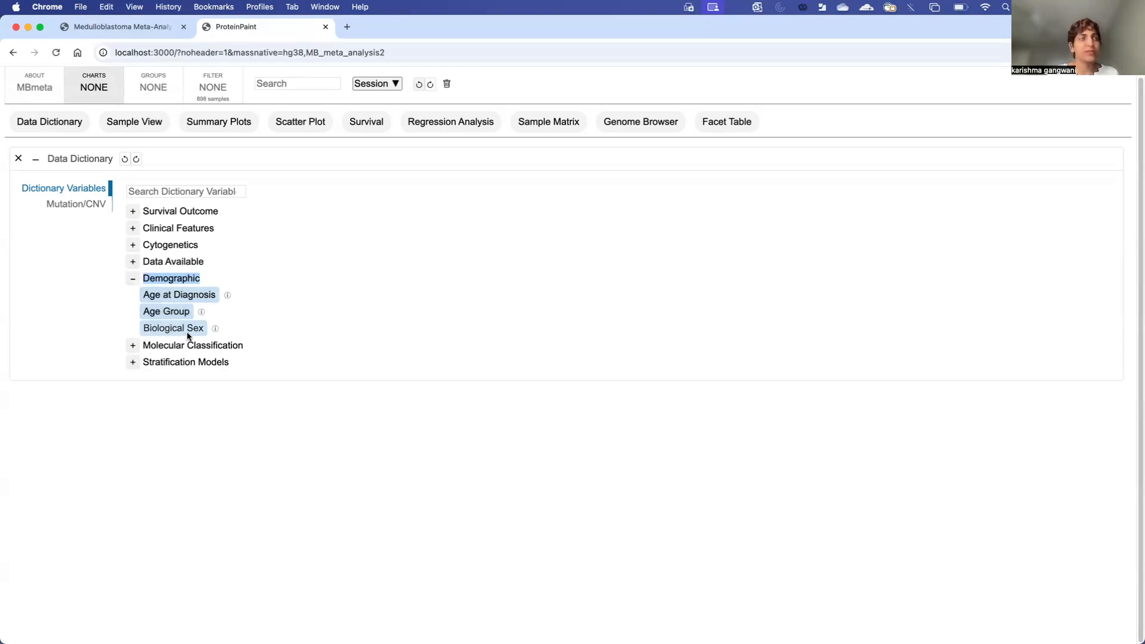
{"action": "left_click", "coordinate": [213, 279]}
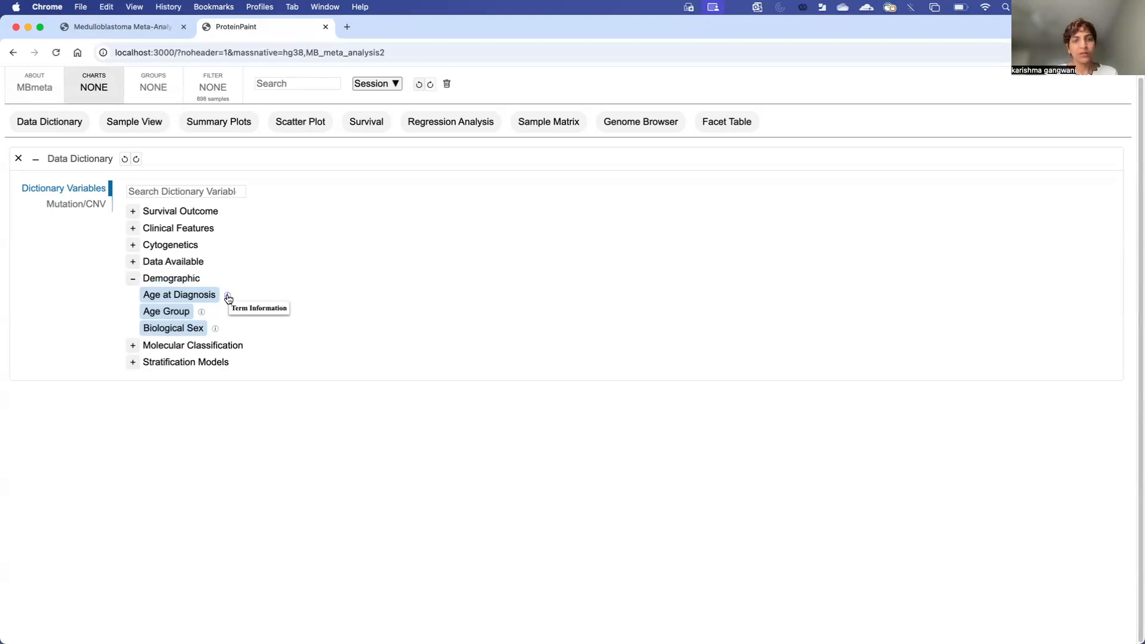
{"action": "left_click", "coordinate": [228, 297]}
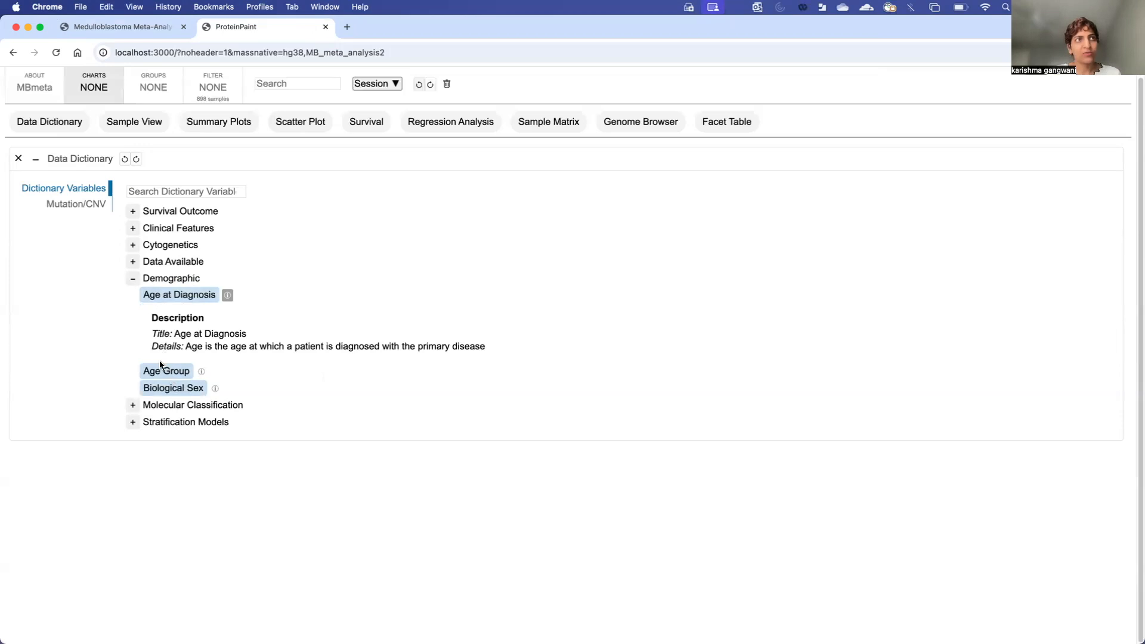
Step: Plot Age at Diagnosis, review its statistics (median 8.24, max 21.78), and open its settings
{"action": "left_click", "coordinate": [161, 297]}
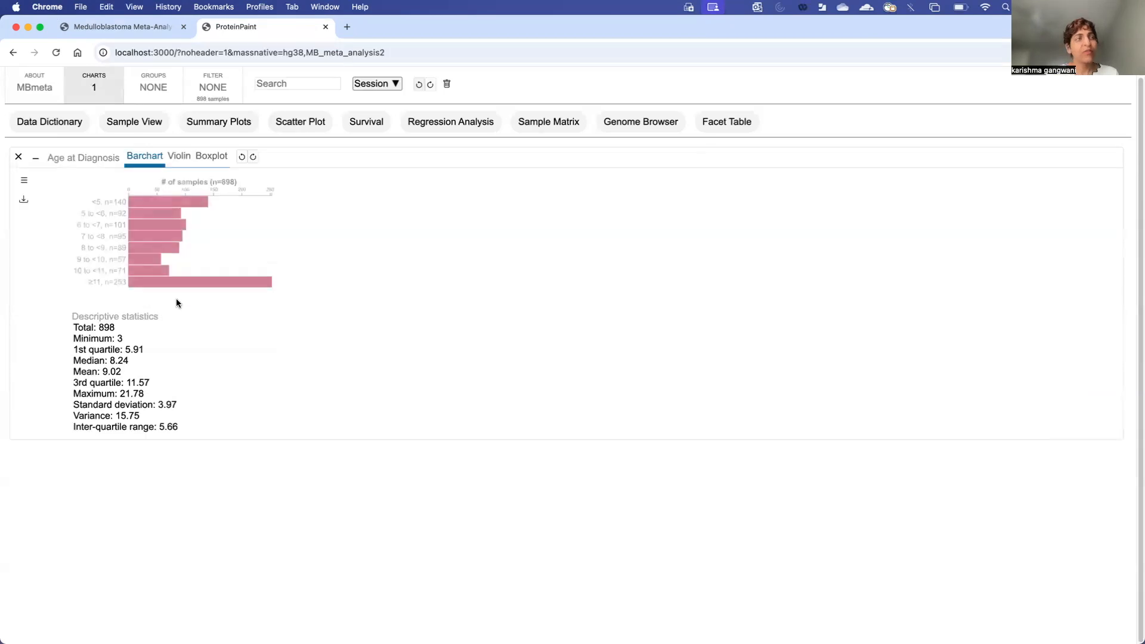
{"action": "left_click", "coordinate": [24, 182]}
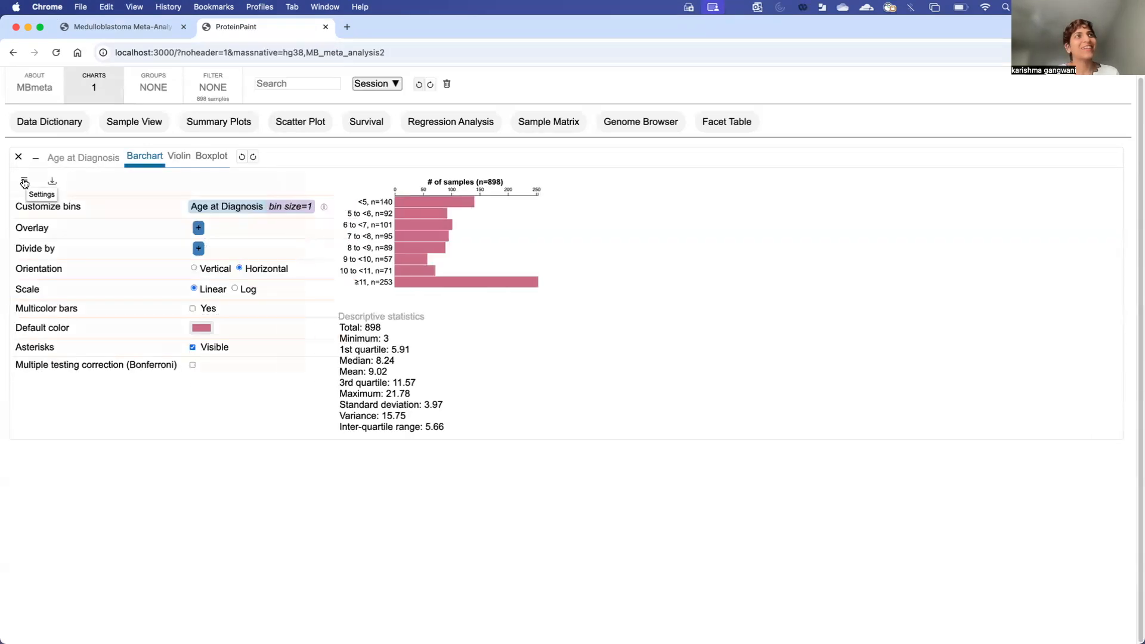
{"action": "left_click", "coordinate": [24, 182]}
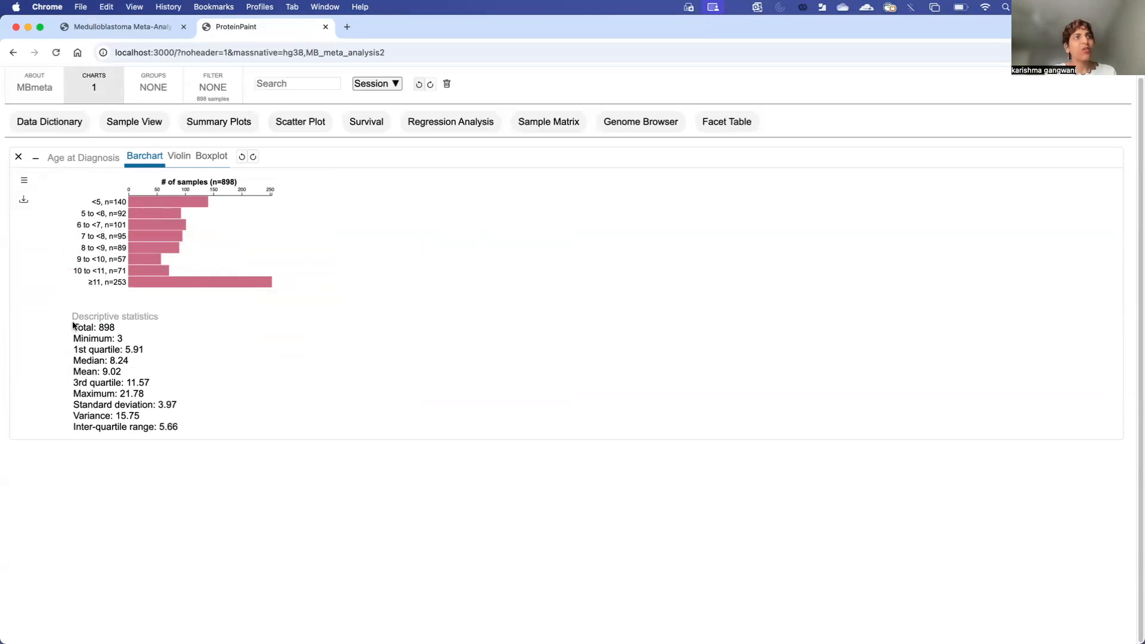
{"action": "left_click_drag", "start_coordinate": [70, 316], "coordinate": [186, 425]}
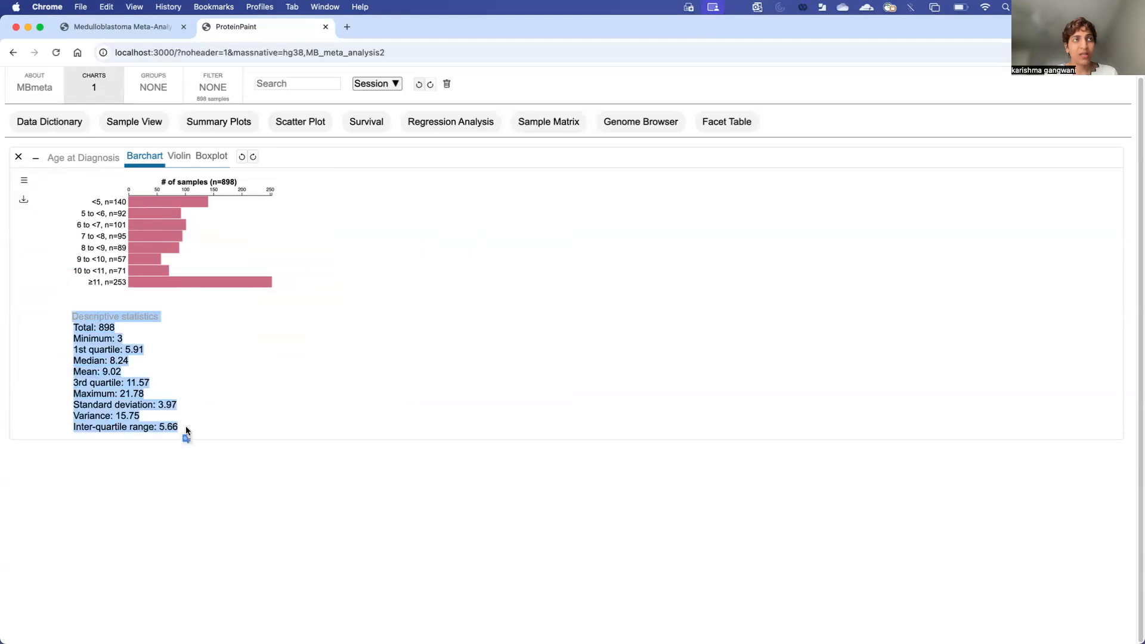
{"action": "left_click", "coordinate": [198, 431]}
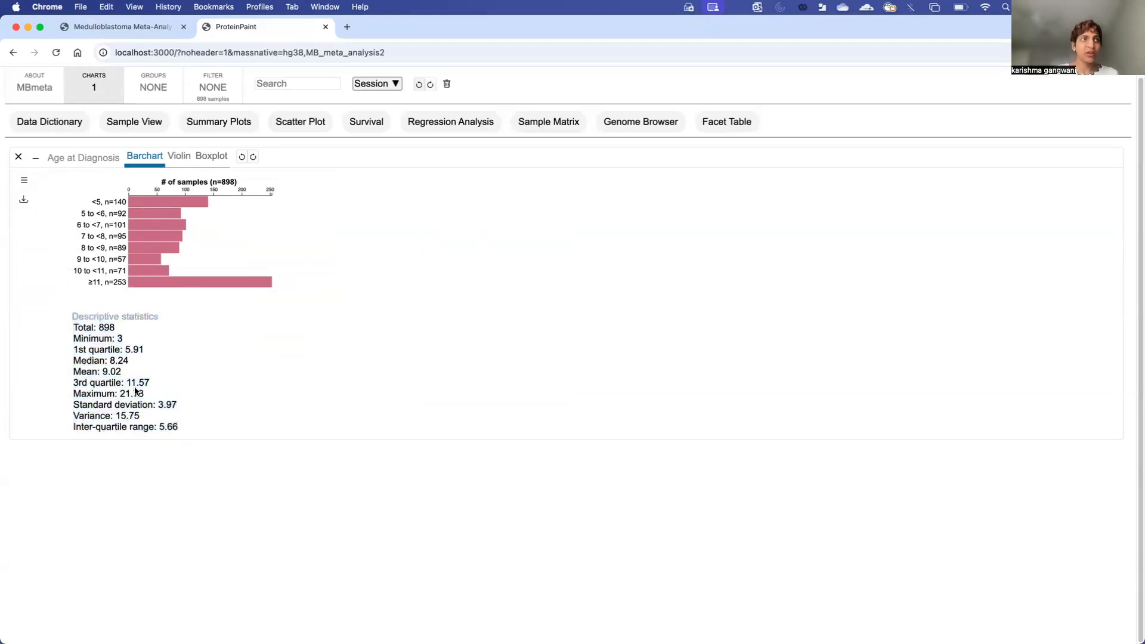
{"action": "left_click_drag", "start_coordinate": [132, 361], "coordinate": [72, 363]}
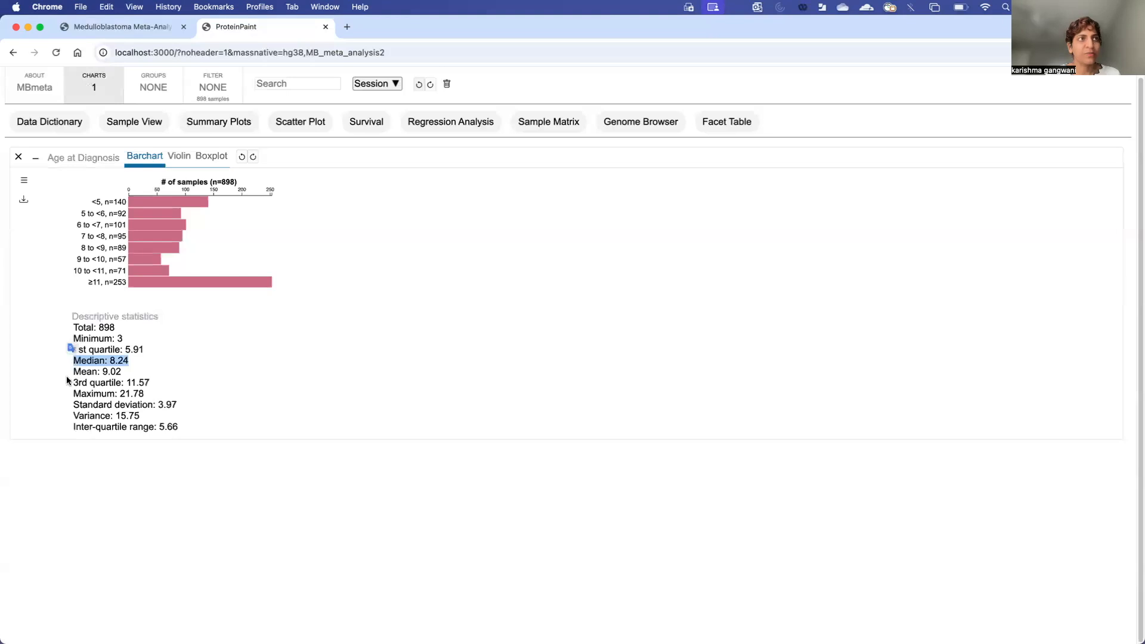
{"action": "left_click_drag", "start_coordinate": [145, 394], "coordinate": [75, 395]}
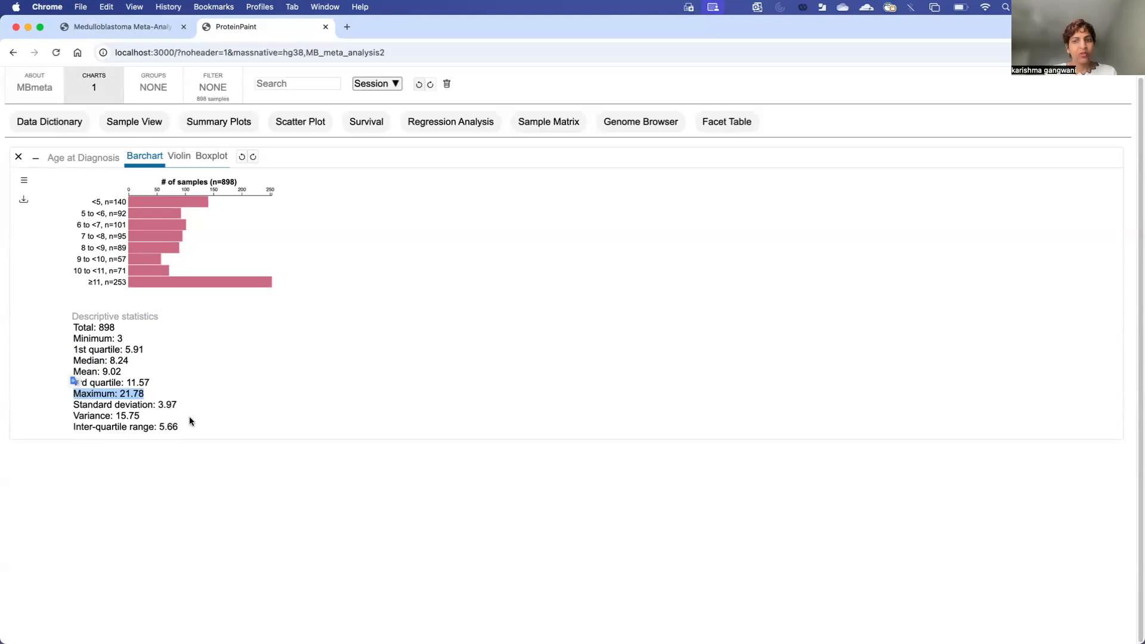
{"action": "left_click", "coordinate": [213, 435]}
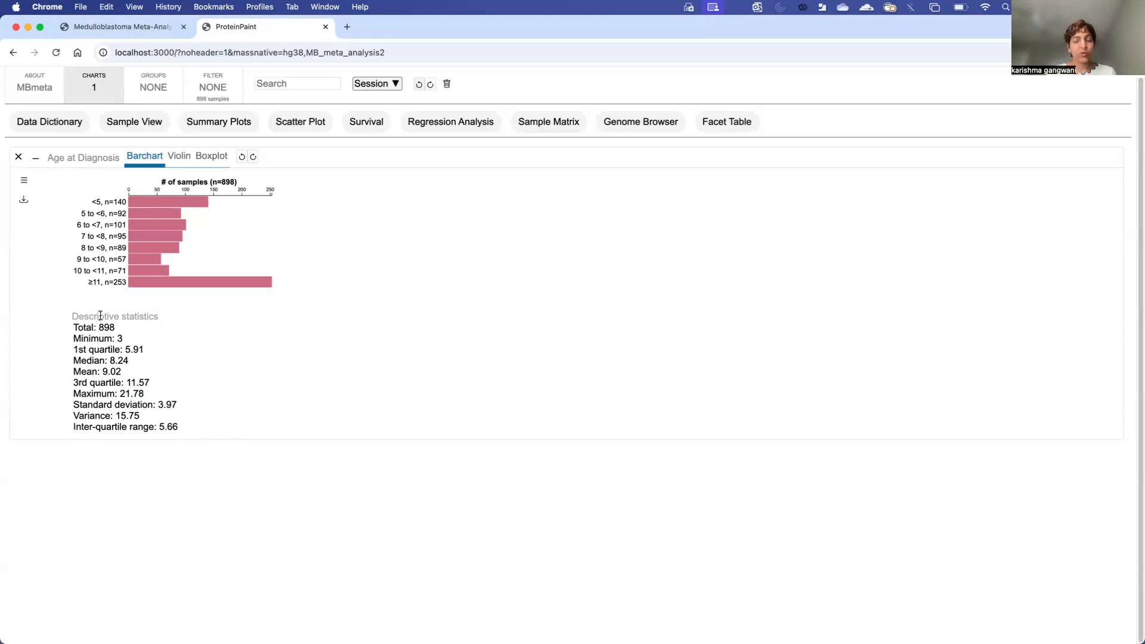
{"action": "left_click", "coordinate": [24, 181]}
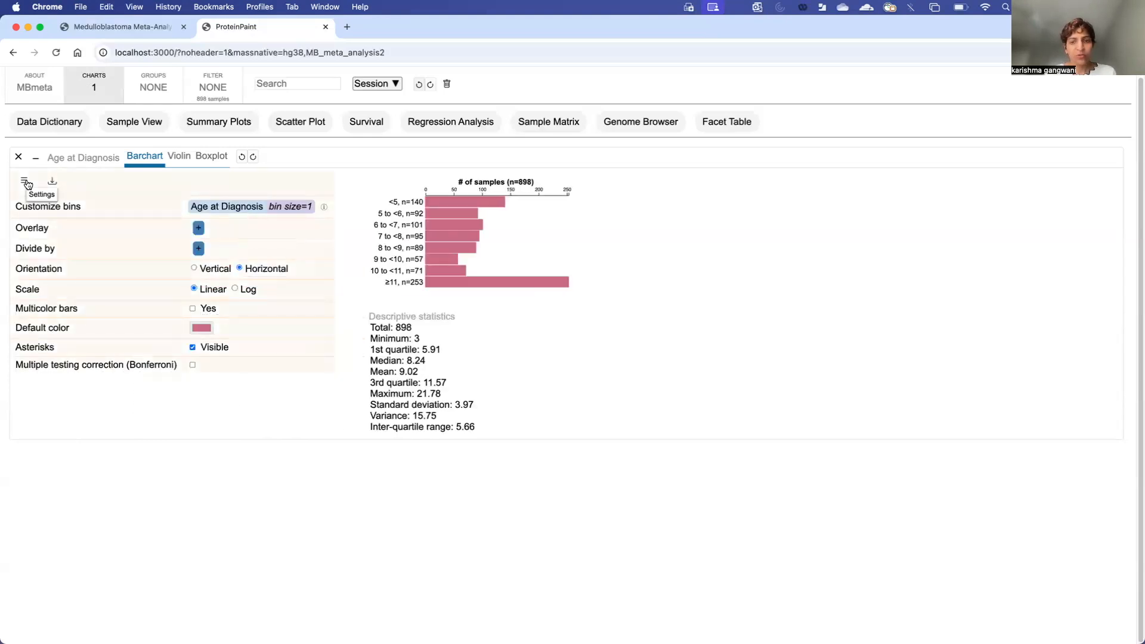
Step: Switch the age bins to varying sizes and remove the default 12.39 boundary
{"action": "left_click", "coordinate": [226, 207]}
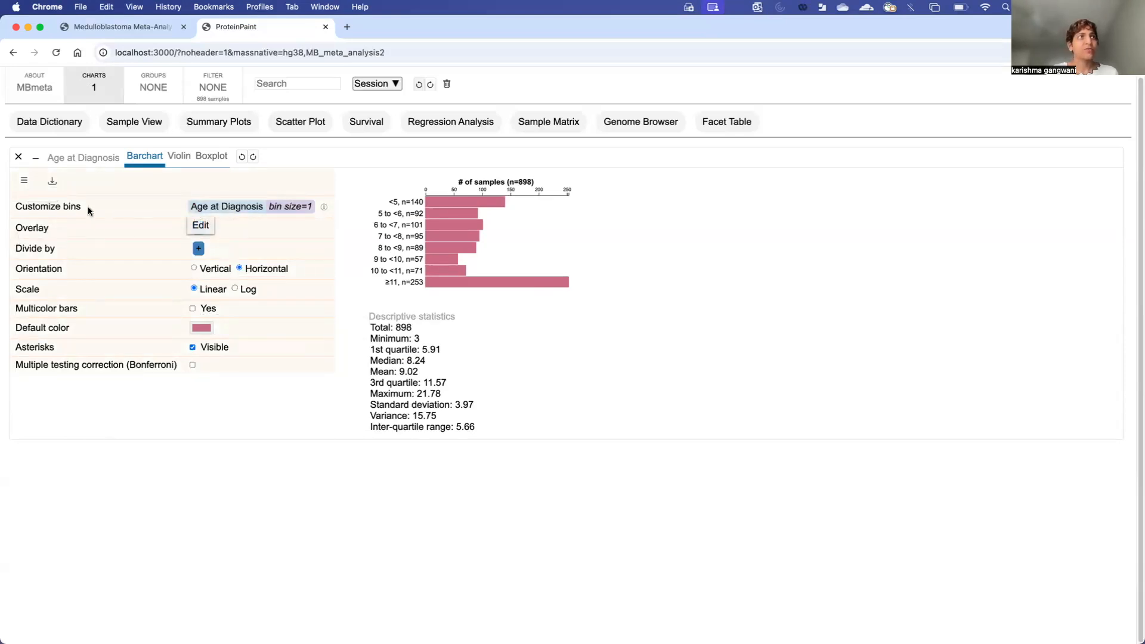
{"action": "left_click", "coordinate": [200, 225]}
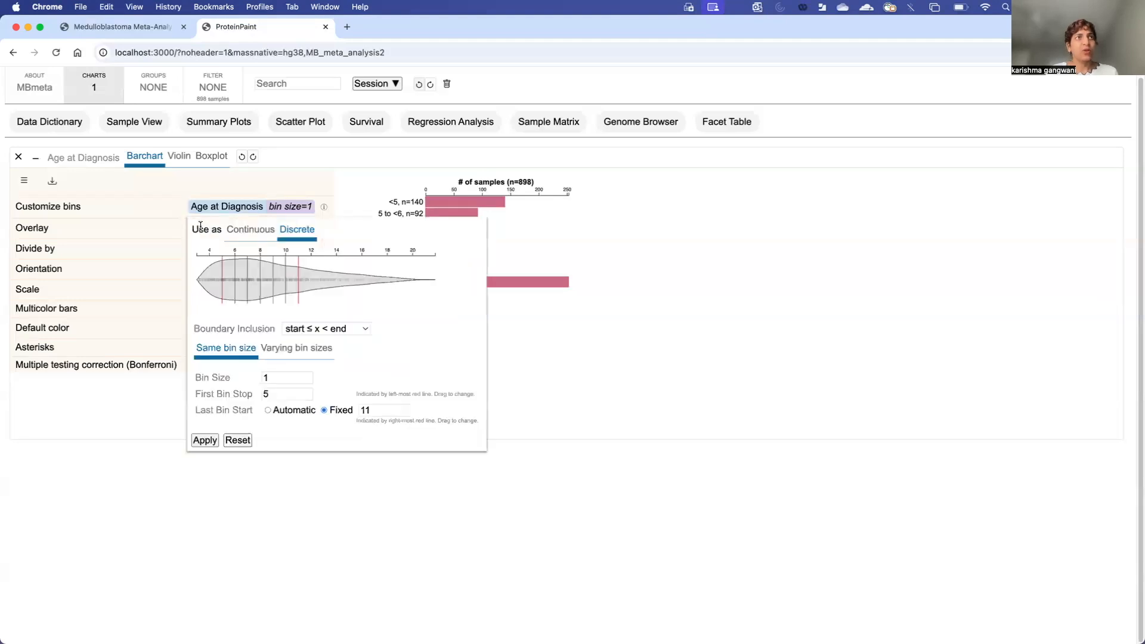
{"action": "left_click", "coordinate": [288, 348]}
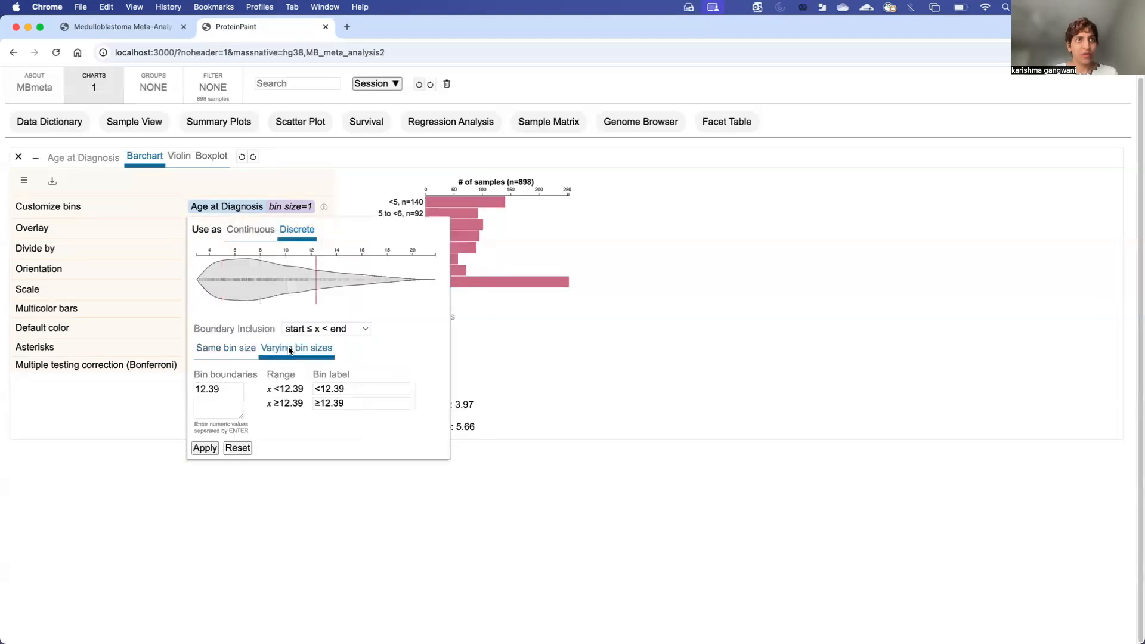
{"action": "left_click_drag", "start_coordinate": [227, 389], "coordinate": [195, 390]}
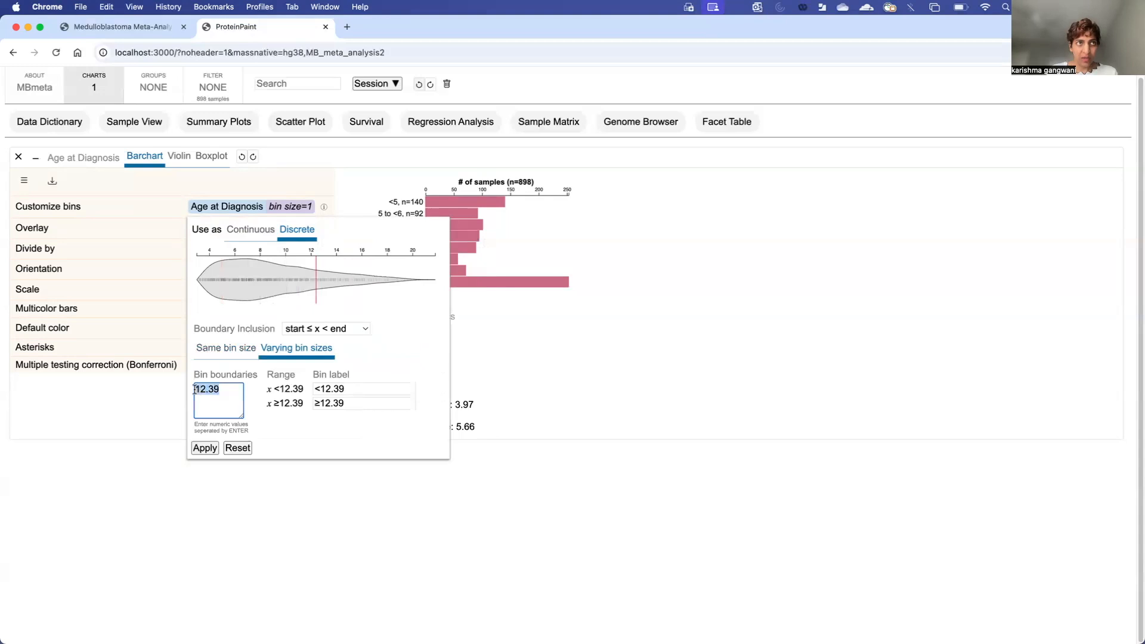
{"action": "key", "text": "BackSpace"}
Step: Enter bin boundaries 3, 6, 12 and 16
{"action": "type", "text": "3"}
{"action": "key", "text": "Return"}
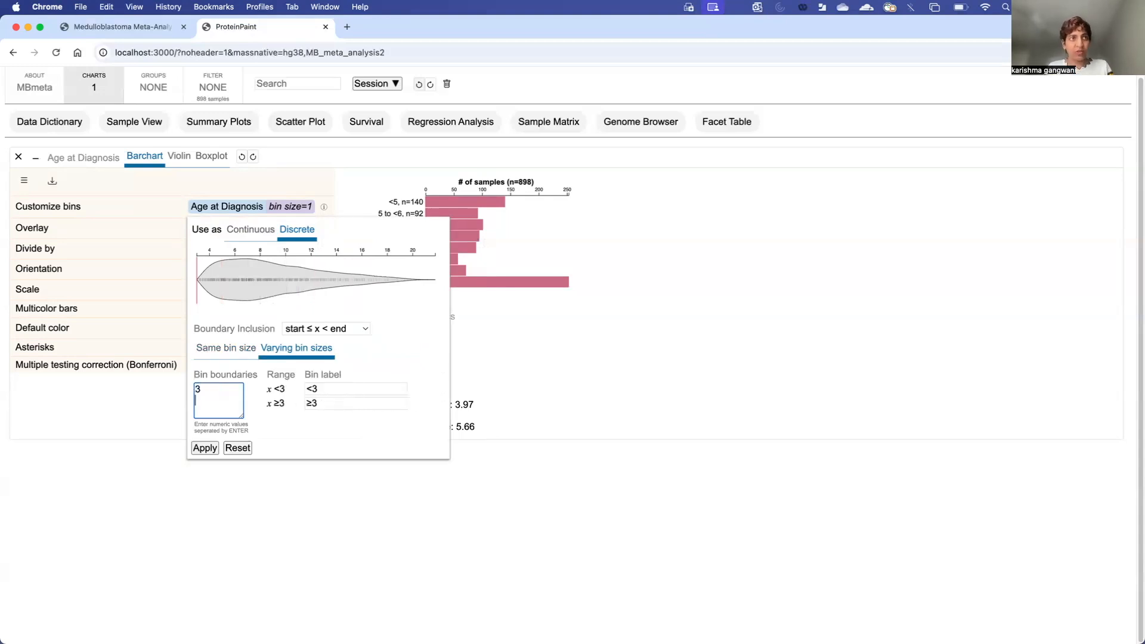
{"action": "type", "text": "6"}
{"action": "key", "text": "Return"}
{"action": "type", "text": "12"}
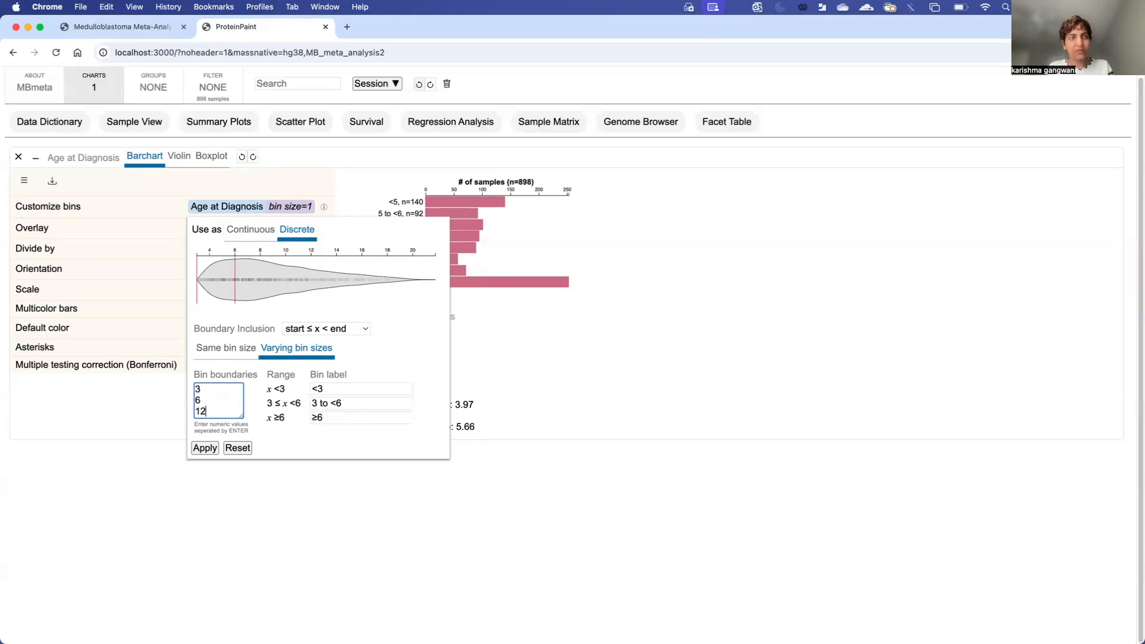
{"action": "key", "text": "Return"}
{"action": "type", "text": "16"}
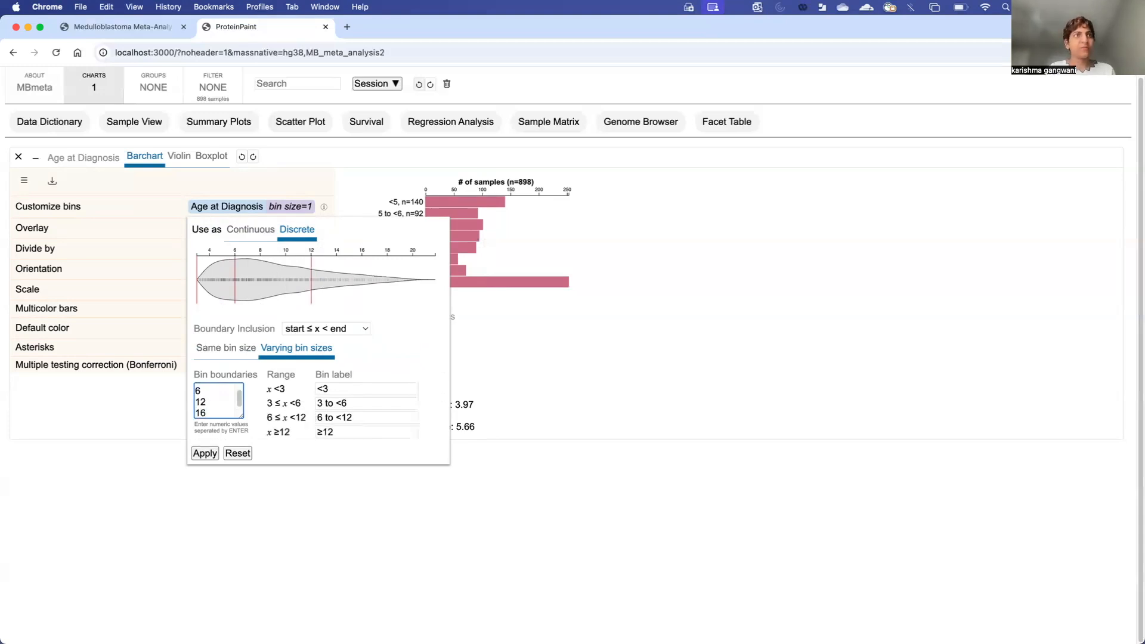
{"action": "scroll", "coordinate": [210, 395], "scroll_direction": "up", "scroll_amount": 1}
{"action": "scroll", "coordinate": [210, 397], "scroll_direction": "down", "scroll_amount": 1}
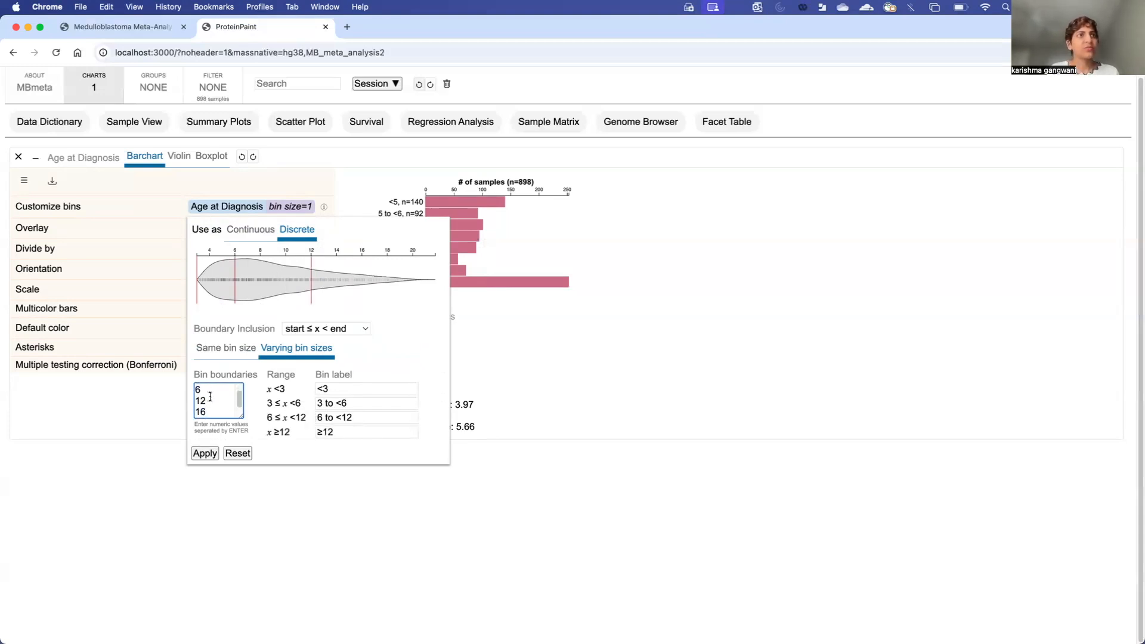
{"action": "left_click_drag", "start_coordinate": [252, 431], "coordinate": [228, 431]}
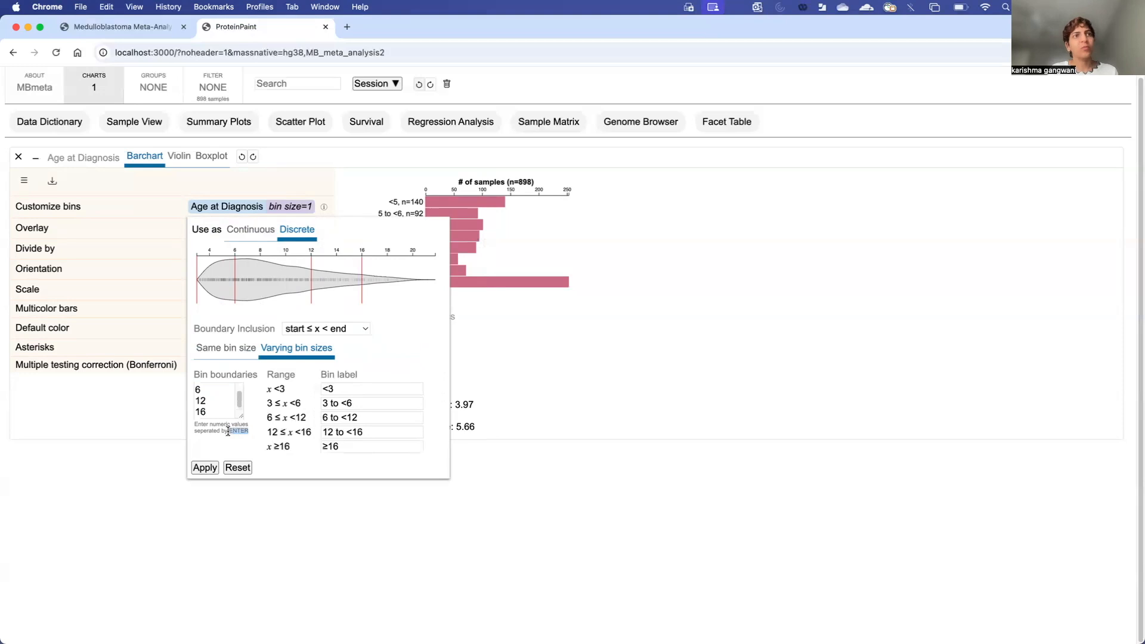
Step: Review the resulting range labels, from x <3 through 6 to <12
{"action": "left_click", "coordinate": [270, 401]}
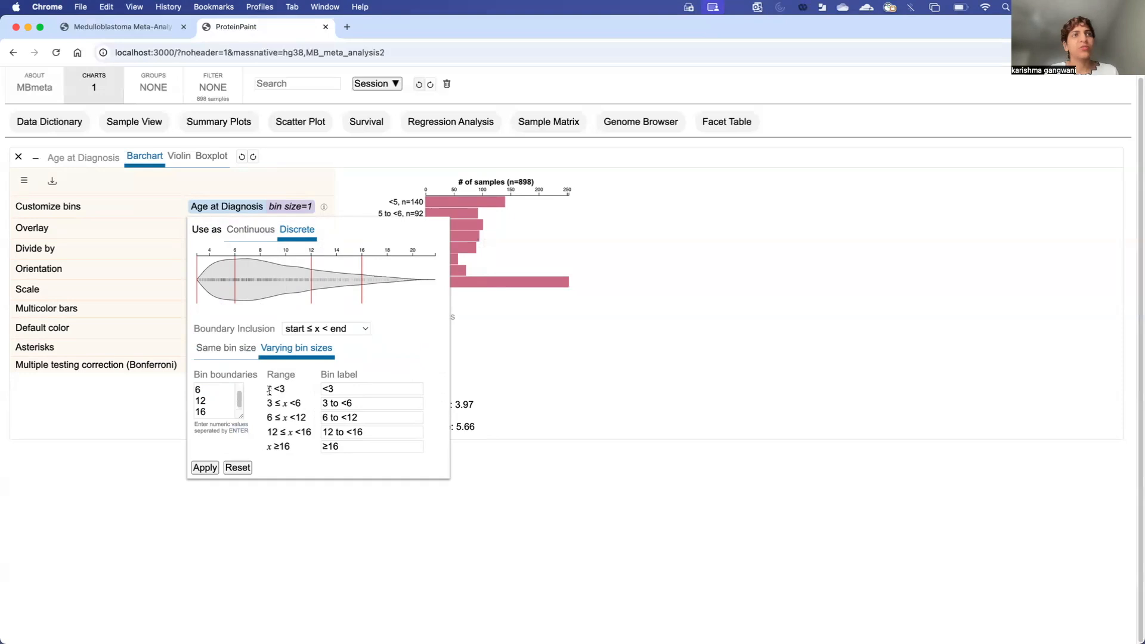
{"action": "left_click_drag", "start_coordinate": [268, 391], "coordinate": [310, 434]}
{"action": "left_click", "coordinate": [266, 437]}
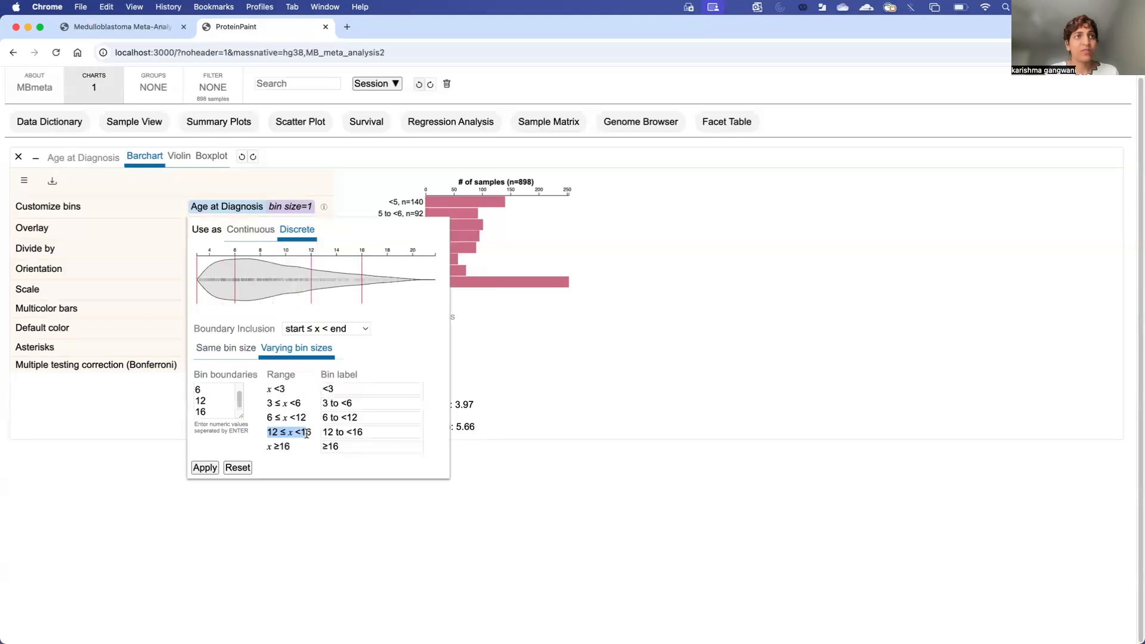
{"action": "left_click", "coordinate": [264, 445]}
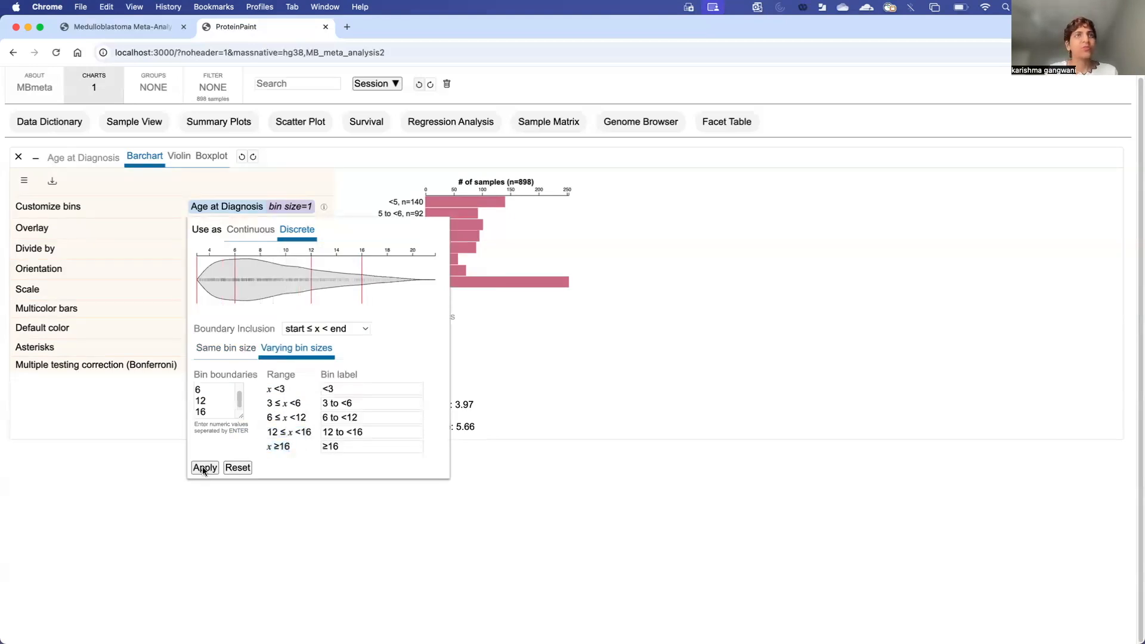
Step: Apply the five custom age bins, redrawing the chart with 6 to <12 at n=466
{"action": "left_click", "coordinate": [204, 468]}
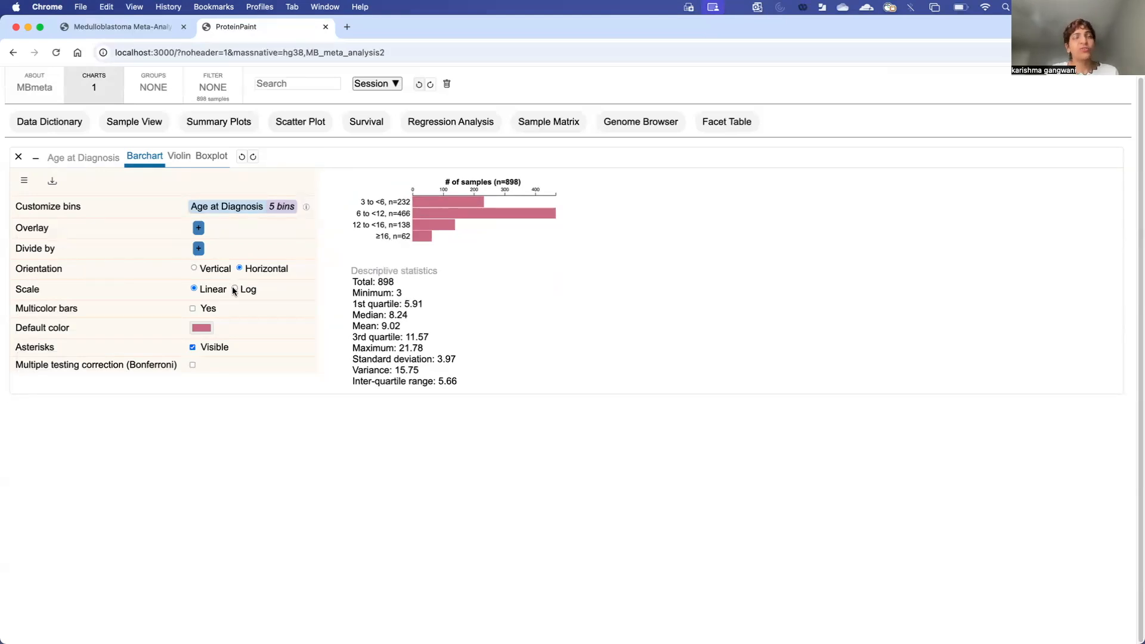
Step: Switch the Age at Diagnosis barchart to vertical orientation
{"action": "left_click", "coordinate": [194, 269]}
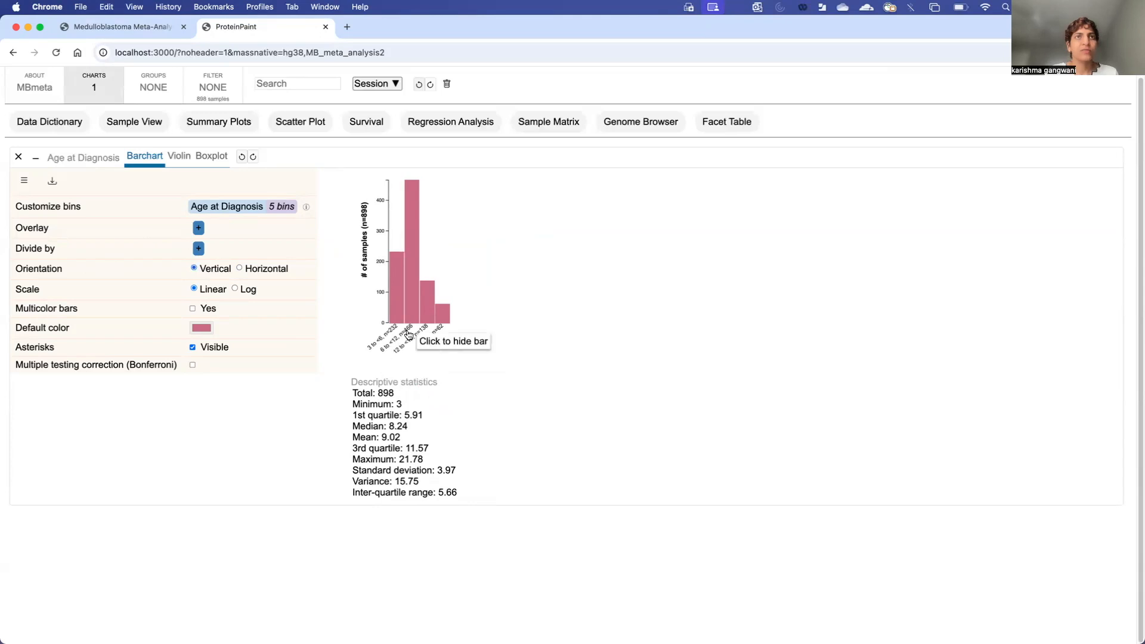
{"action": "mouse_move", "coordinate": [412, 321]}
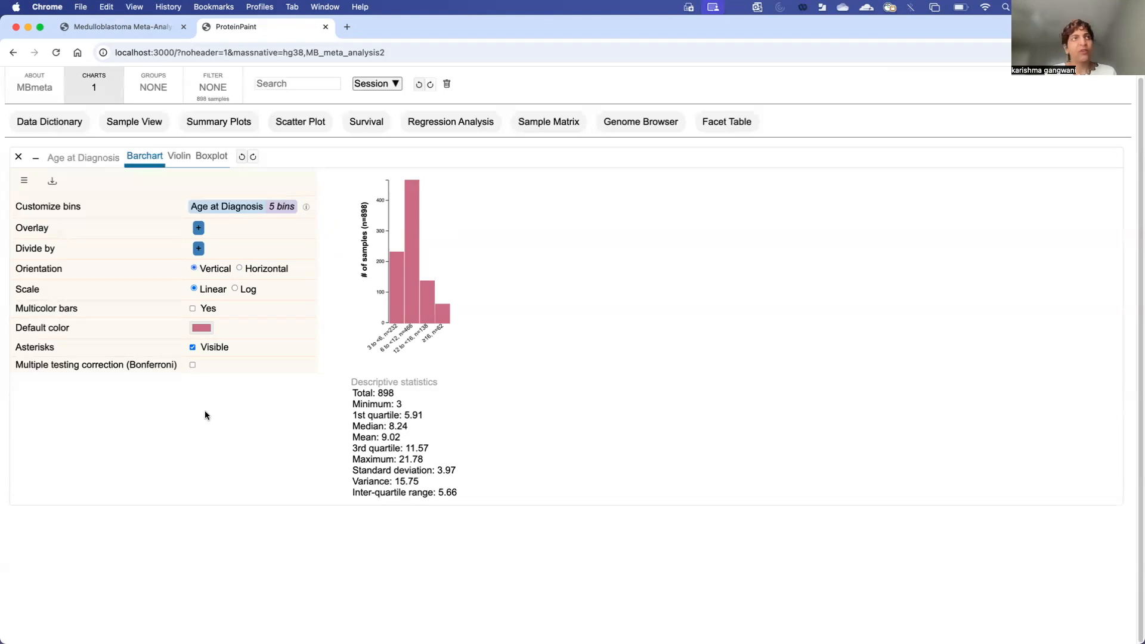
Step: Search 'molecular' and overlay Molecular Subgroup on the age bars
{"action": "left_click", "coordinate": [199, 248]}
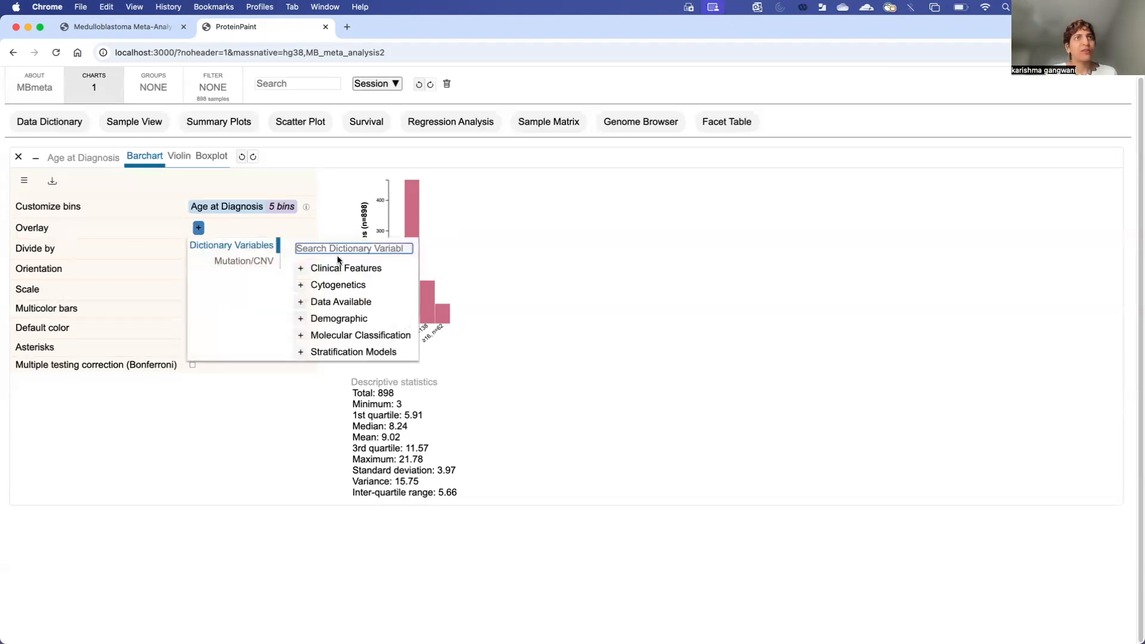
{"action": "type", "text": "mol"}
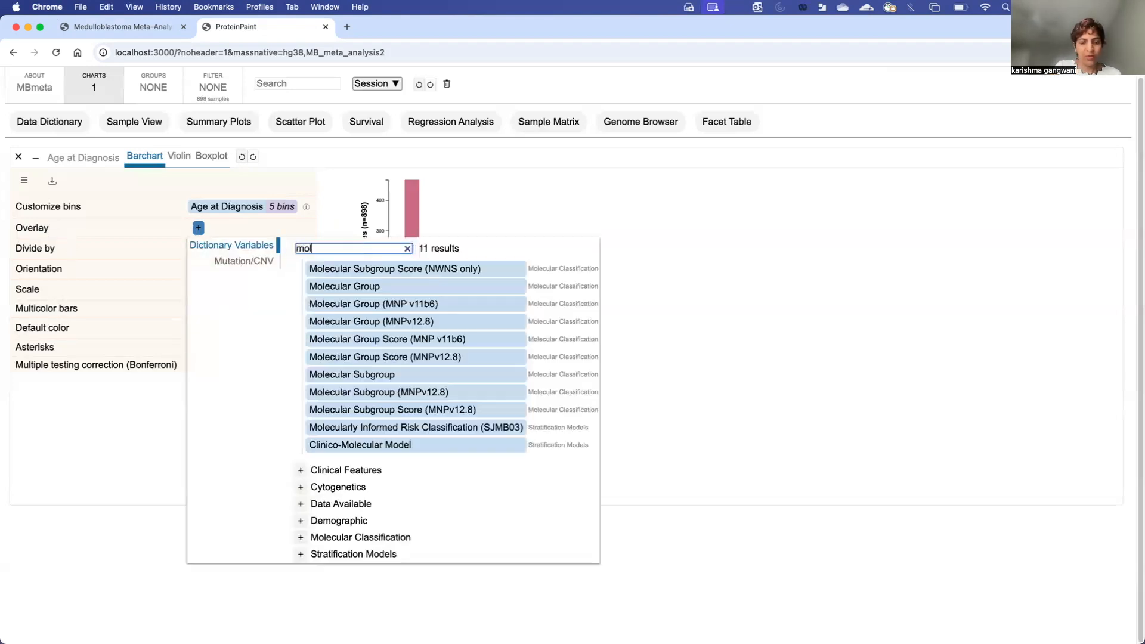
{"action": "type", "text": "ecular"}
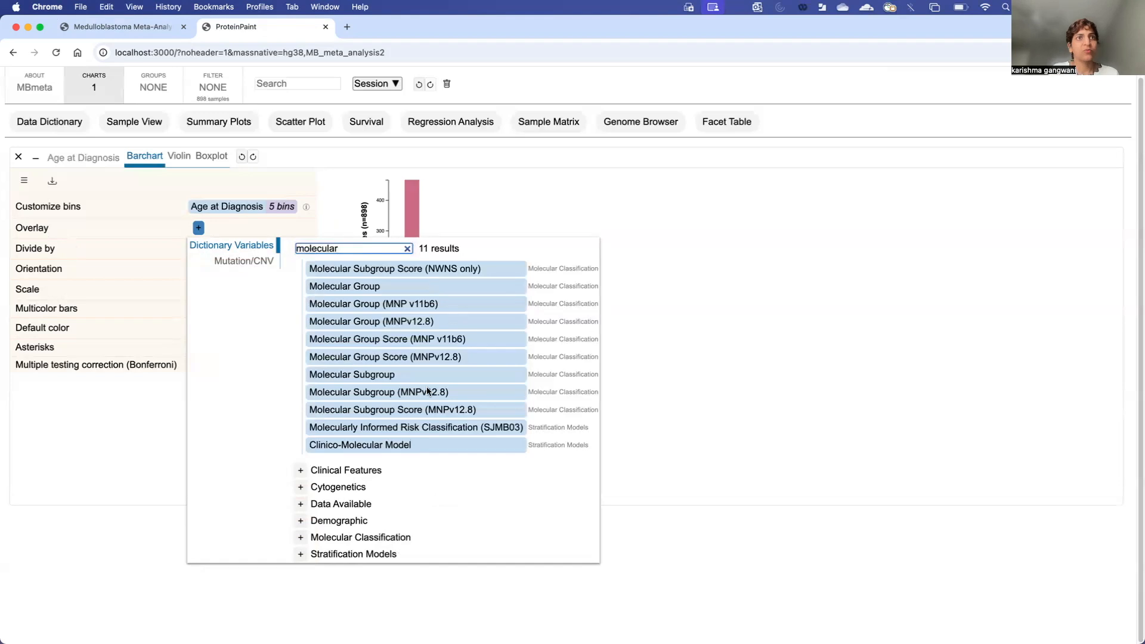
{"action": "left_click", "coordinate": [377, 375]}
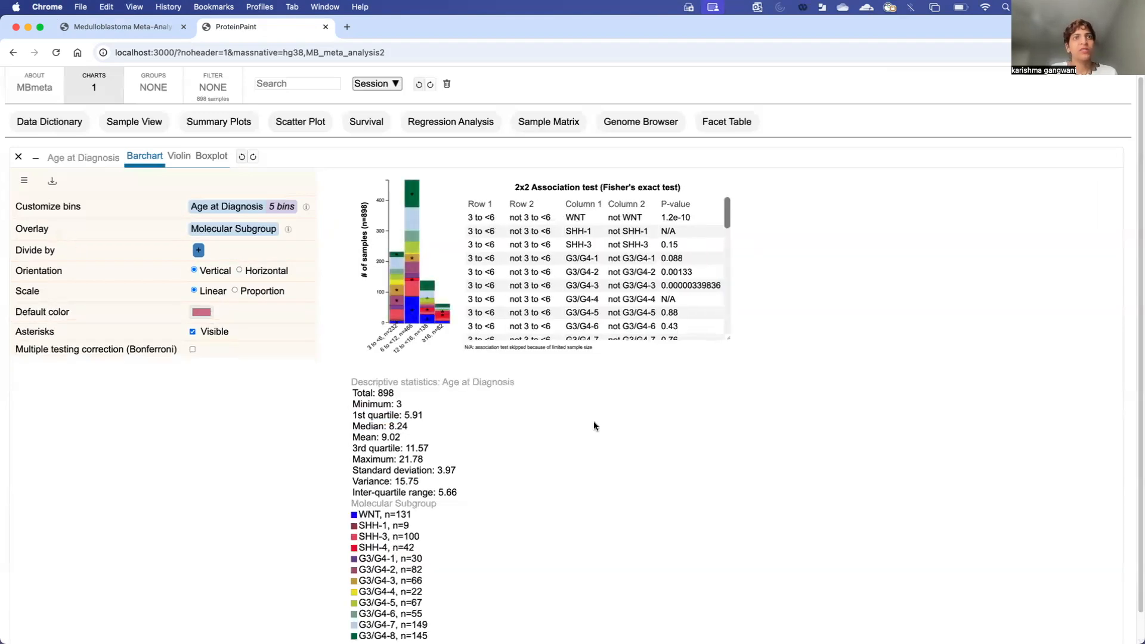
Step: Inspect the subgroup-stacked bars and the Fisher's exact test table, e.g. WNT at 3 to <6
{"action": "scroll", "coordinate": [501, 507], "scroll_direction": "down", "scroll_amount": 1}
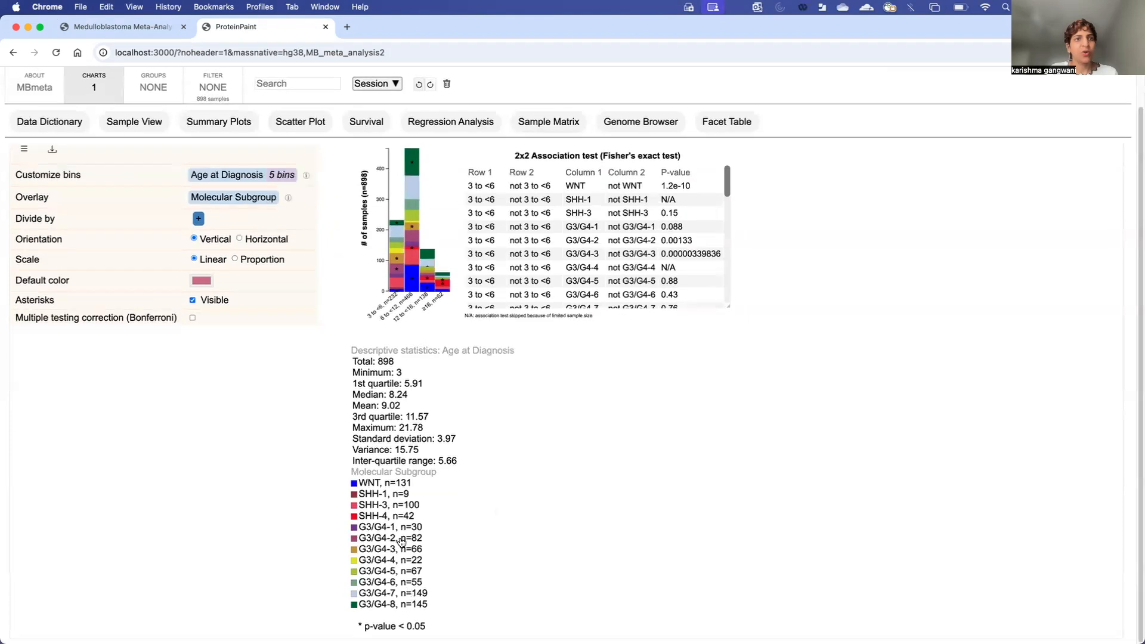
{"action": "scroll", "coordinate": [411, 540], "scroll_direction": "up", "scroll_amount": 1}
{"action": "scroll", "coordinate": [411, 540], "scroll_direction": "down", "scroll_amount": 1}
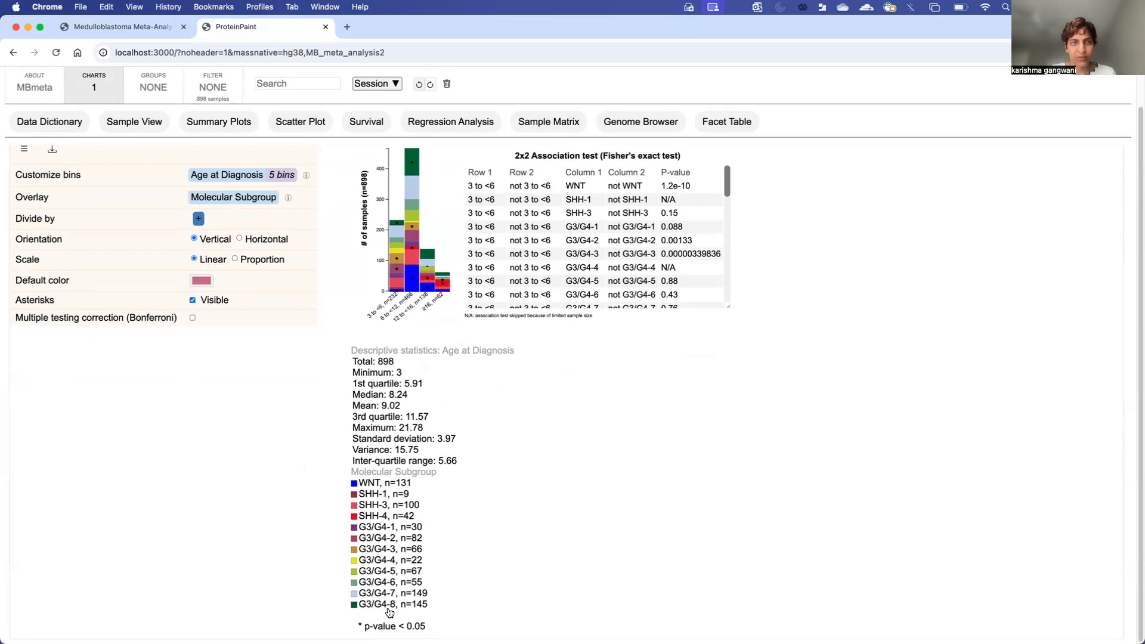
{"action": "scroll", "coordinate": [390, 613], "scroll_direction": "up", "scroll_amount": 2}
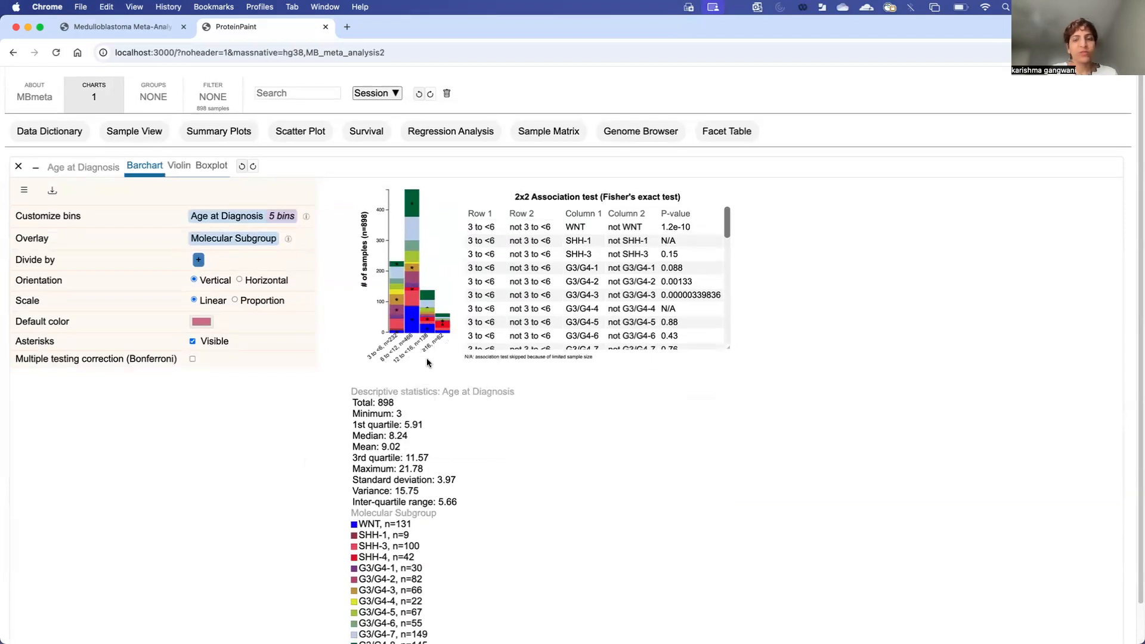
{"action": "mouse_move", "coordinate": [413, 338]}
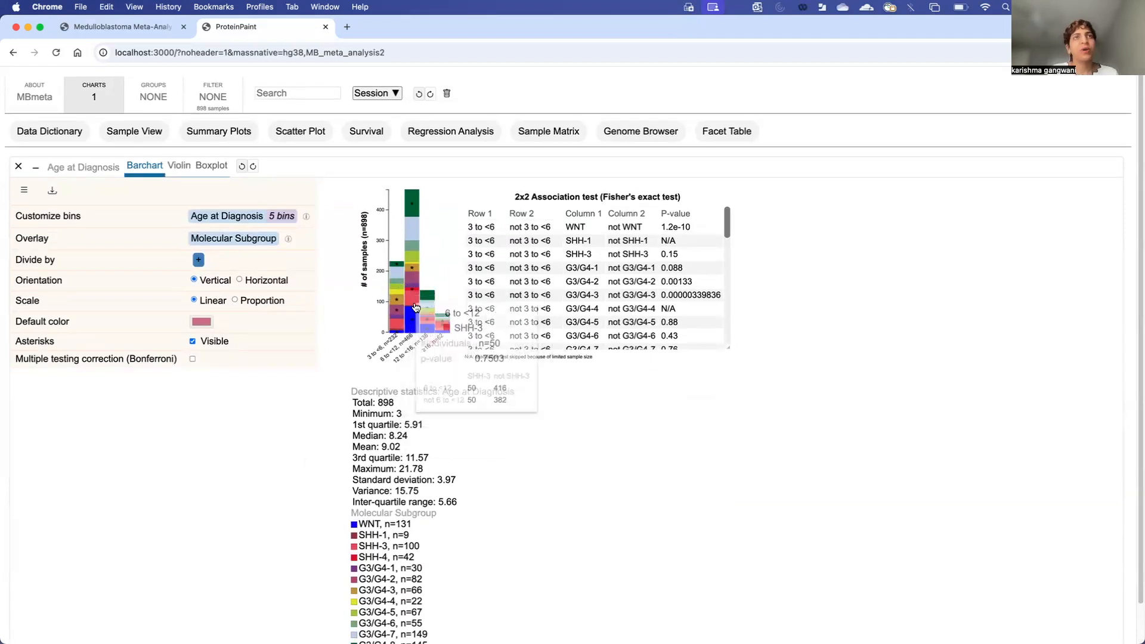
{"action": "mouse_move", "coordinate": [445, 326]}
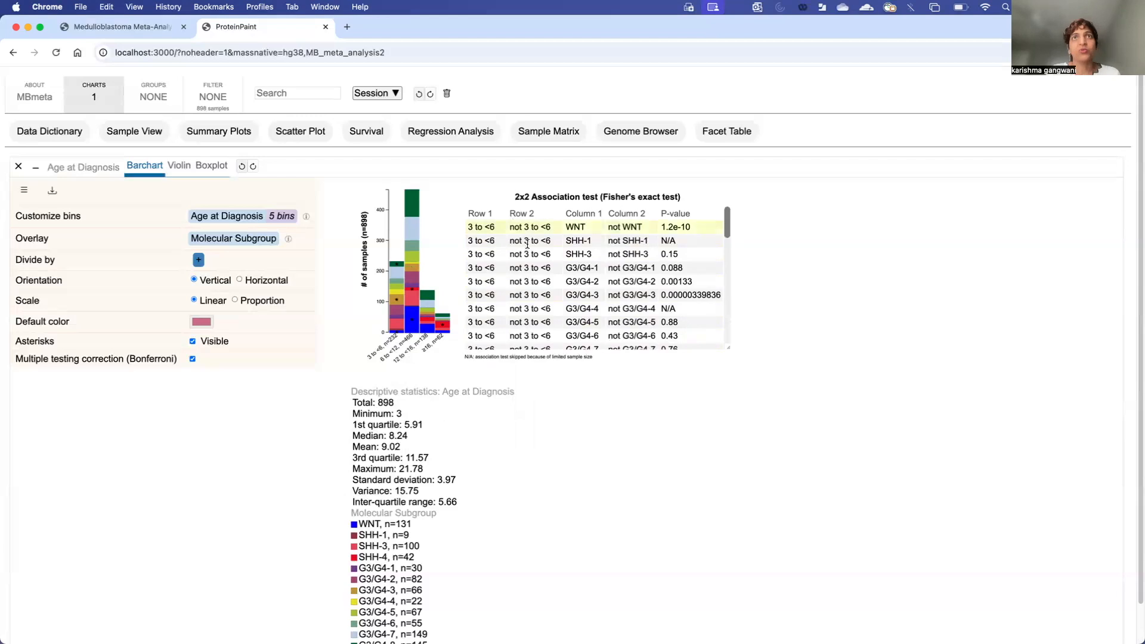
{"action": "left_click_drag", "start_coordinate": [603, 198], "coordinate": [677, 198]}
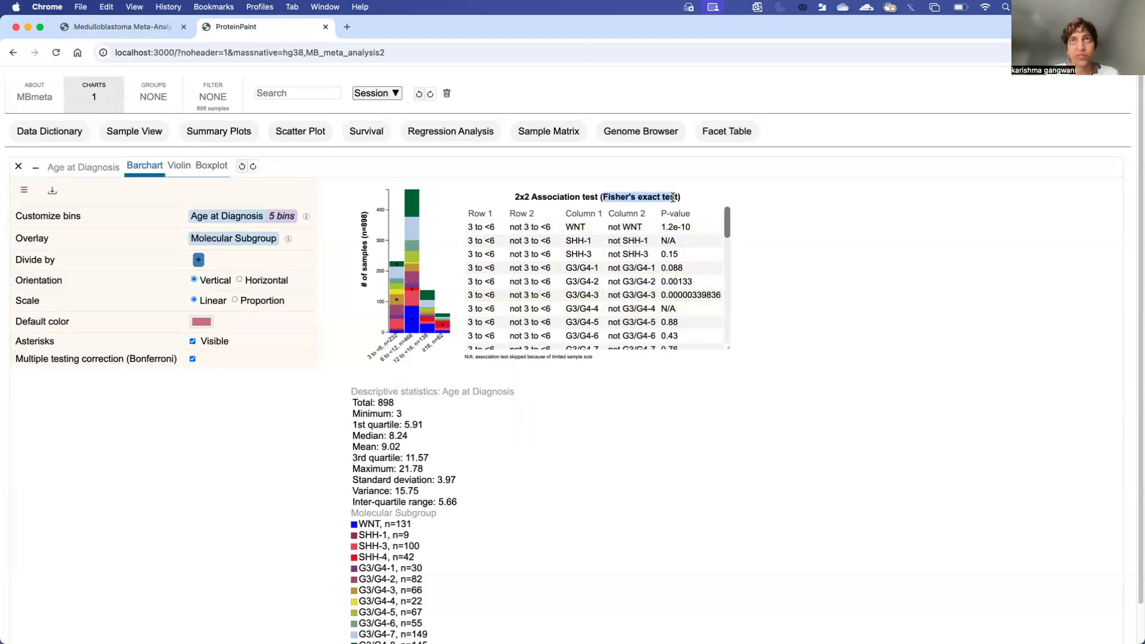
{"action": "left_click", "coordinate": [481, 206]}
{"action": "scroll", "coordinate": [664, 290], "scroll_direction": "down", "scroll_amount": 3}
{"action": "scroll", "coordinate": [663, 291], "scroll_direction": "down", "scroll_amount": 10}
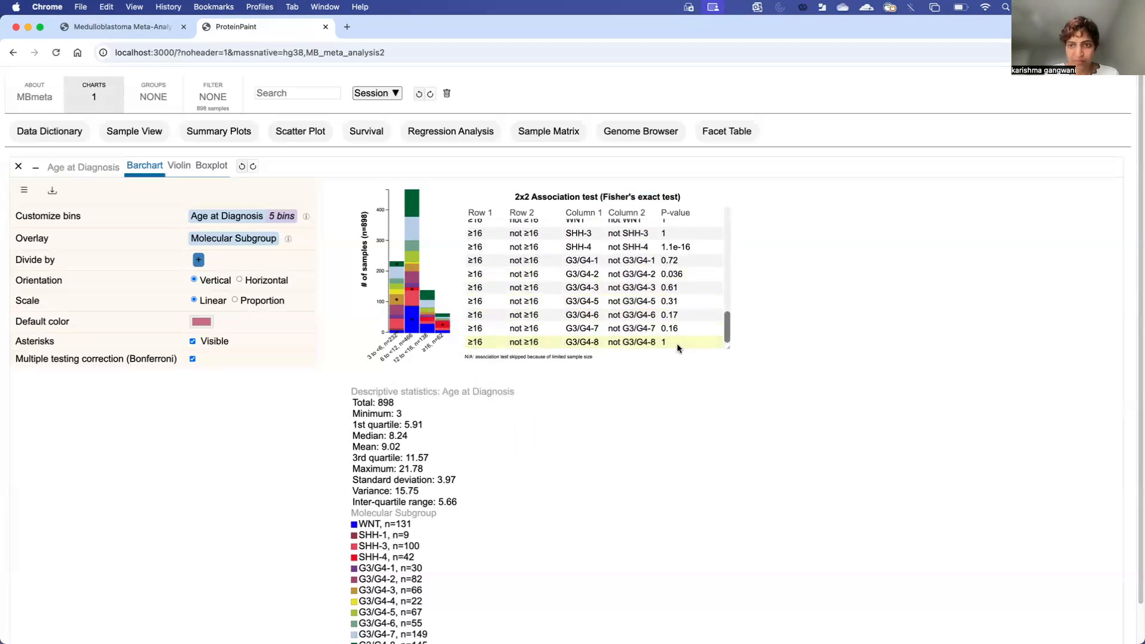
Step: Scale the stacked age bars as proportions of samples and inspect the subgroup shares
{"action": "left_click", "coordinate": [235, 300]}
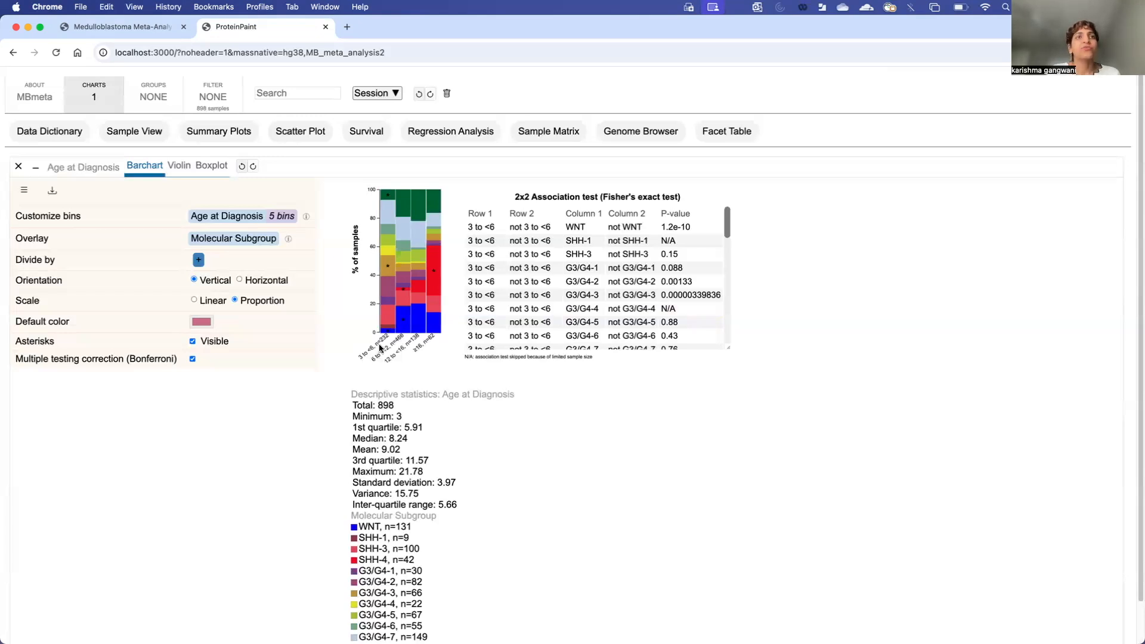
{"action": "mouse_move", "coordinate": [389, 276]}
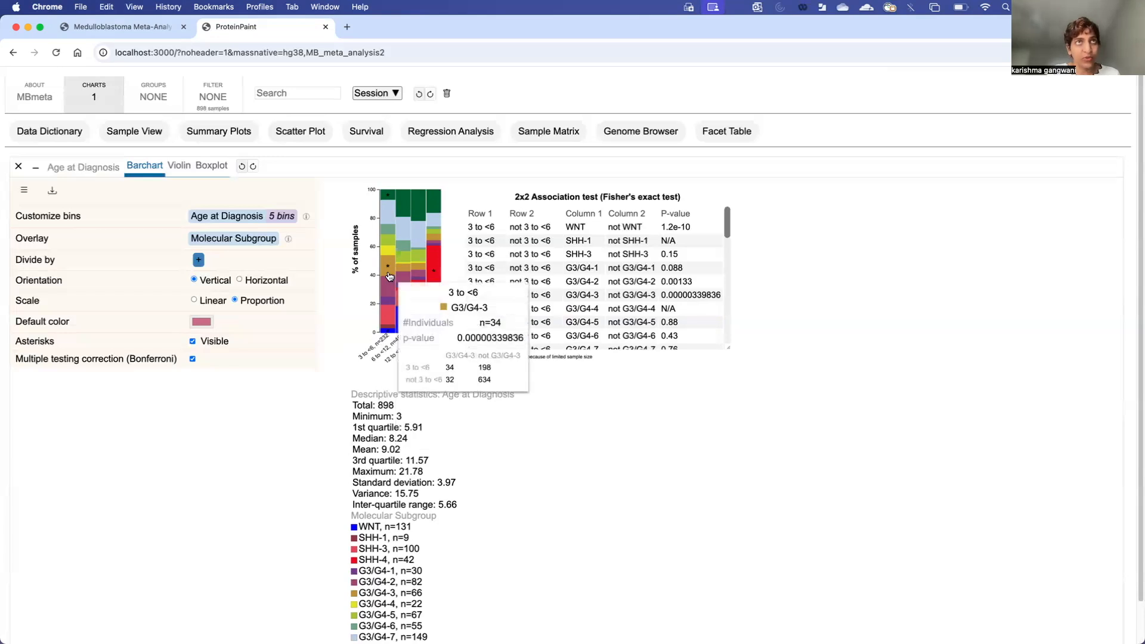
{"action": "mouse_move", "coordinate": [391, 196]}
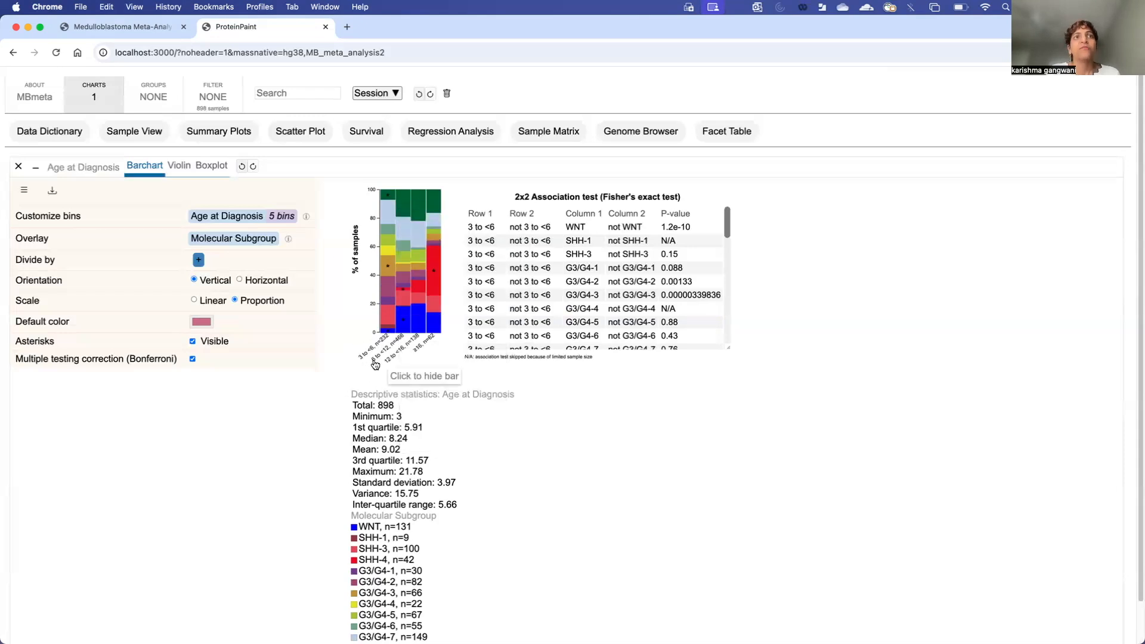
{"action": "mouse_move", "coordinate": [404, 304]}
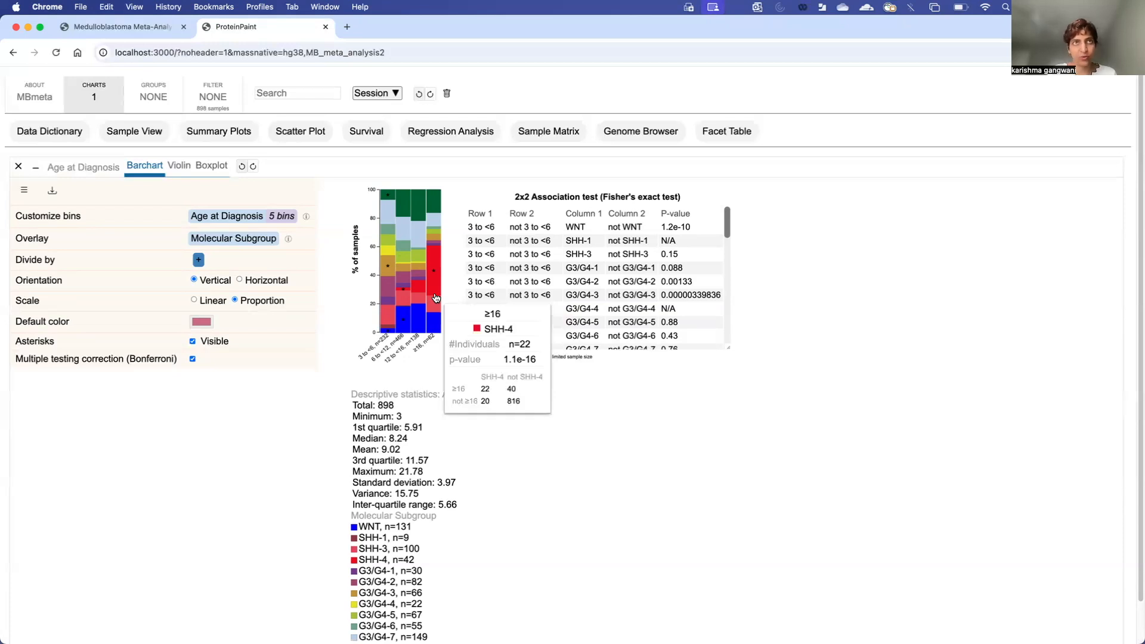
{"action": "scroll", "coordinate": [403, 465], "scroll_direction": "down", "scroll_amount": 3}
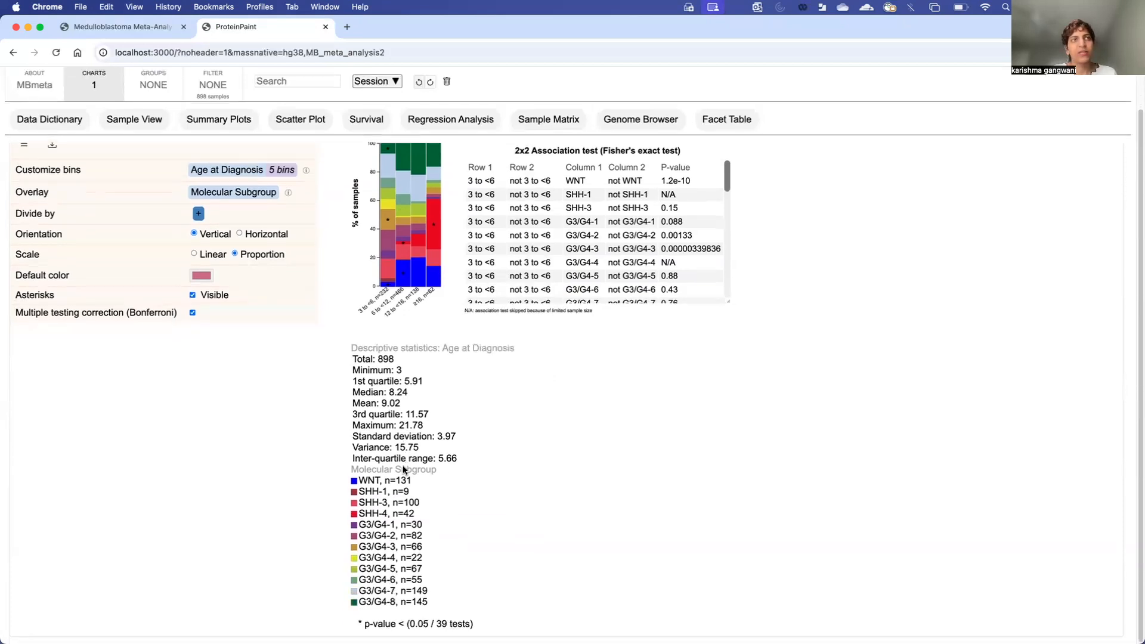
{"action": "scroll", "coordinate": [403, 465], "scroll_direction": "up", "scroll_amount": 3}
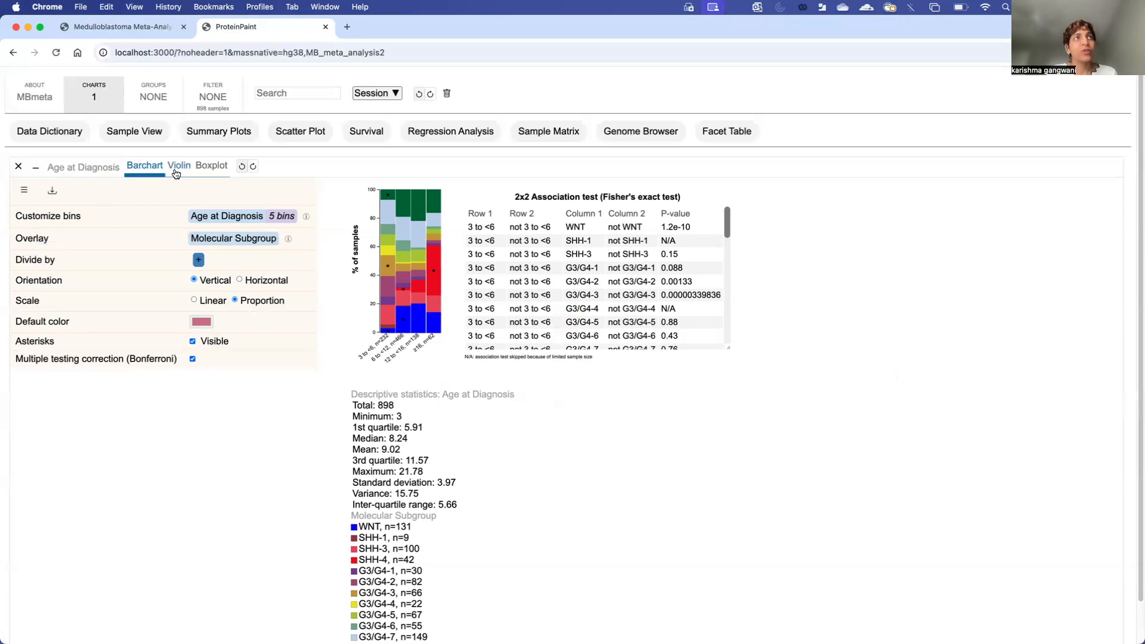
Step: Switch the Age at Diagnosis chart to violins per Molecular Subgroup and review the Wilcoxon rank sum table
{"action": "left_click", "coordinate": [177, 170]}
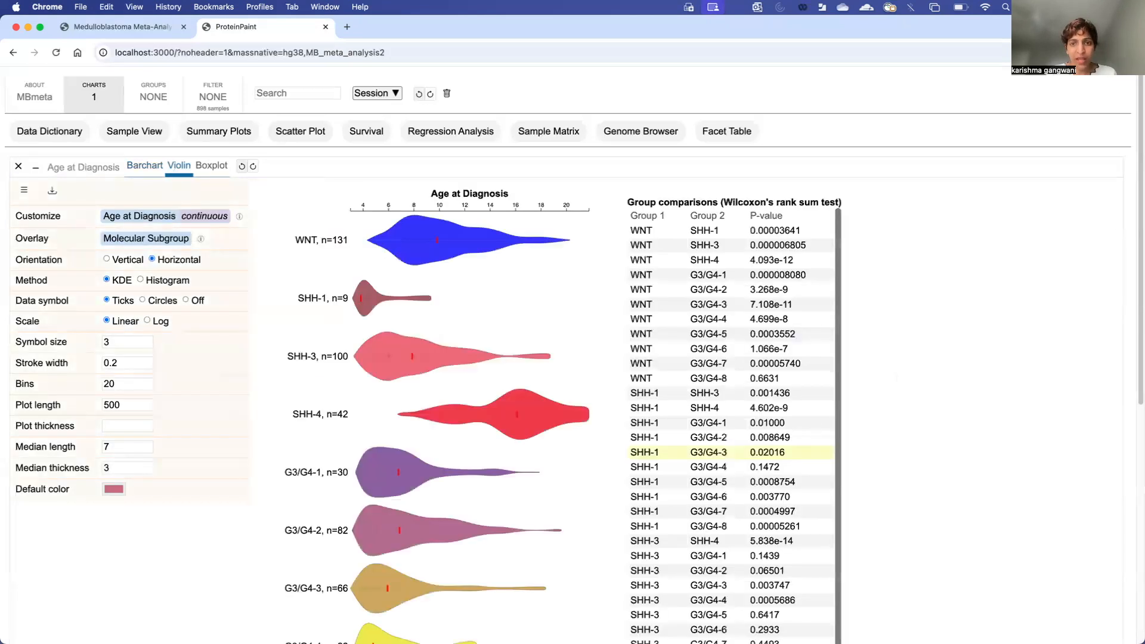
{"action": "scroll", "coordinate": [395, 385], "scroll_direction": "down", "scroll_amount": 3}
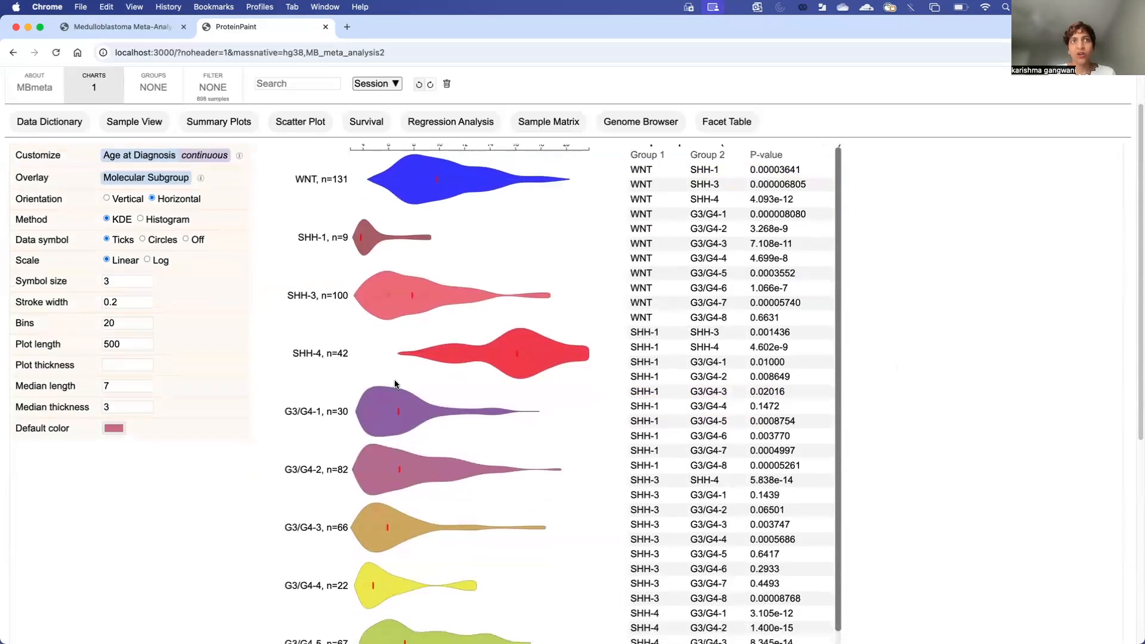
{"action": "scroll", "coordinate": [395, 384], "scroll_direction": "down", "scroll_amount": 7}
{"action": "scroll", "coordinate": [395, 384], "scroll_direction": "up", "scroll_amount": 10}
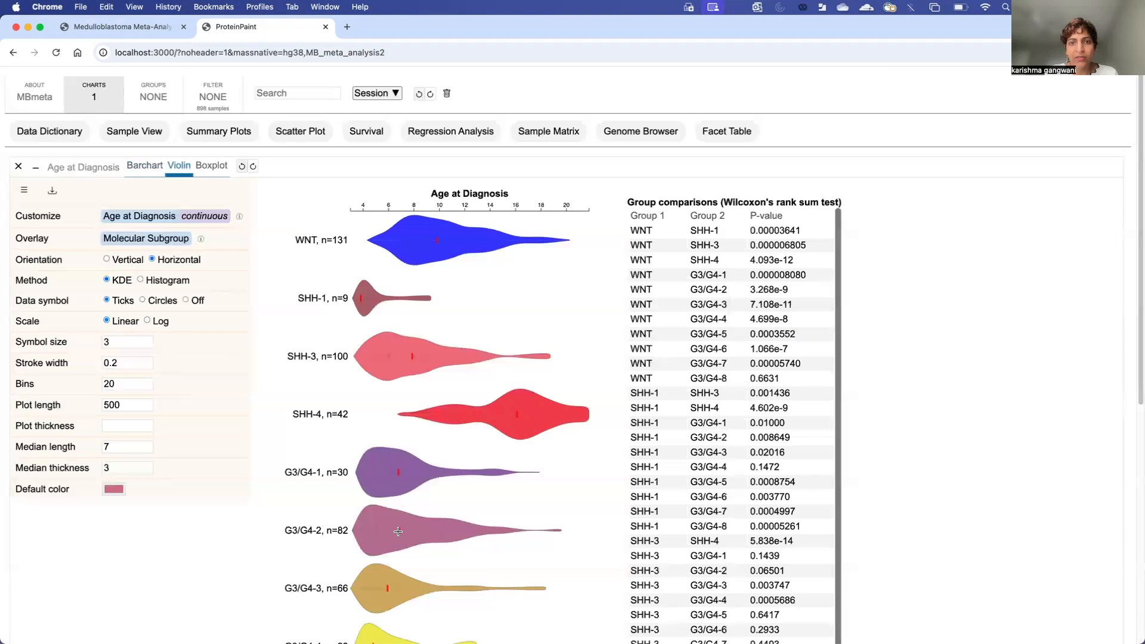
{"action": "scroll", "coordinate": [400, 446], "scroll_direction": "down", "scroll_amount": 5}
{"action": "scroll", "coordinate": [396, 530], "scroll_direction": "up", "scroll_amount": 4}
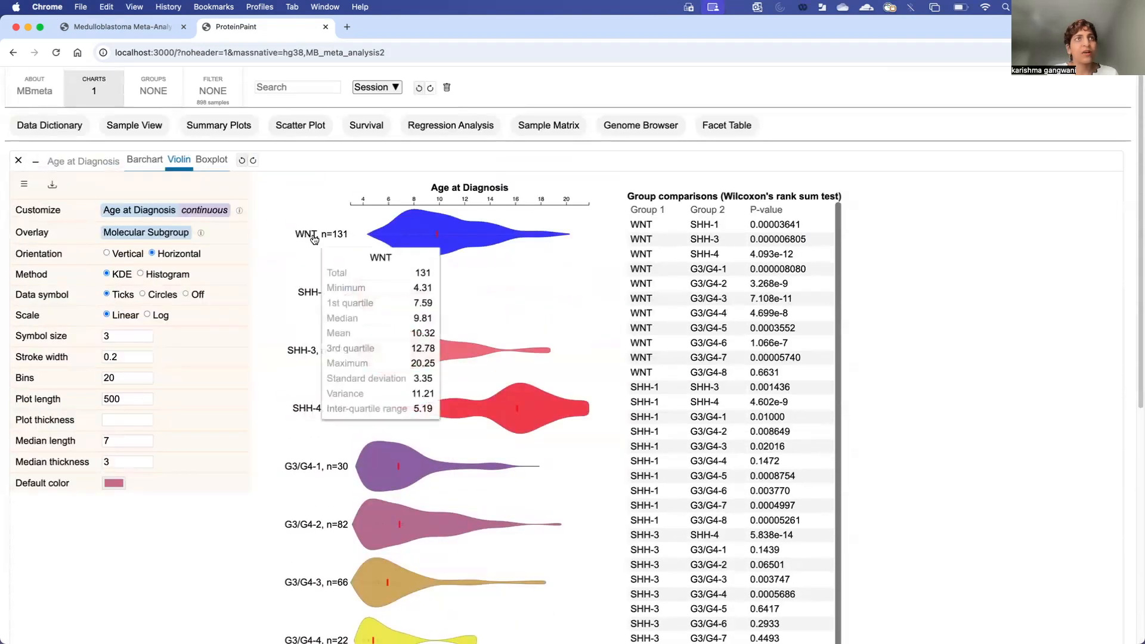
{"action": "scroll", "coordinate": [297, 408], "scroll_direction": "down", "scroll_amount": 5}
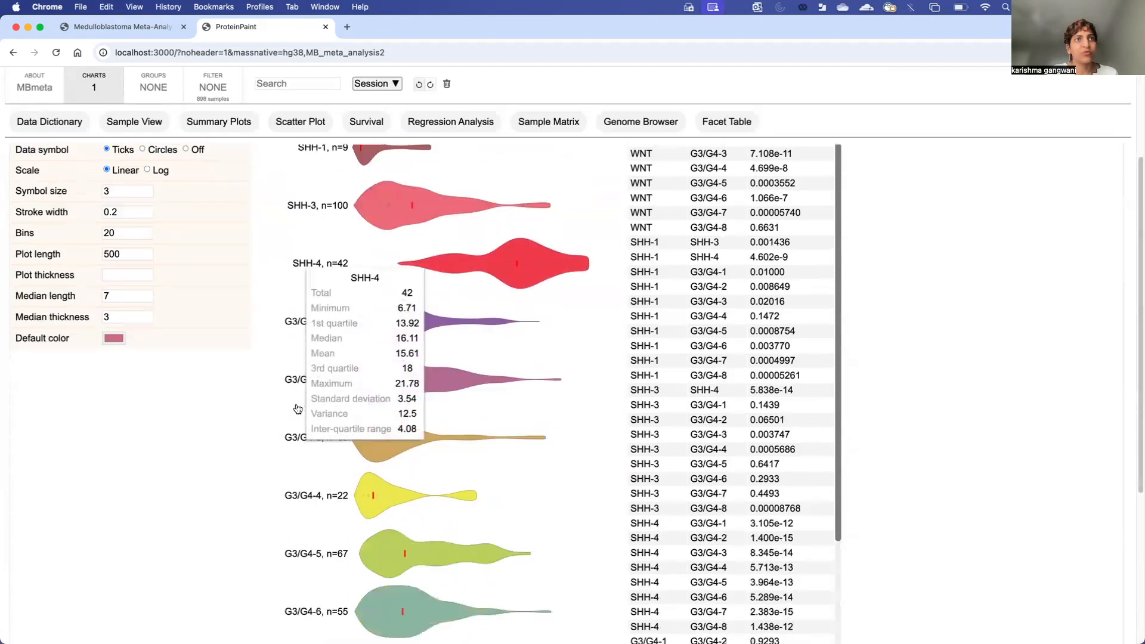
{"action": "scroll", "coordinate": [309, 486], "scroll_direction": "up", "scroll_amount": 5}
{"action": "mouse_move", "coordinate": [321, 243]}
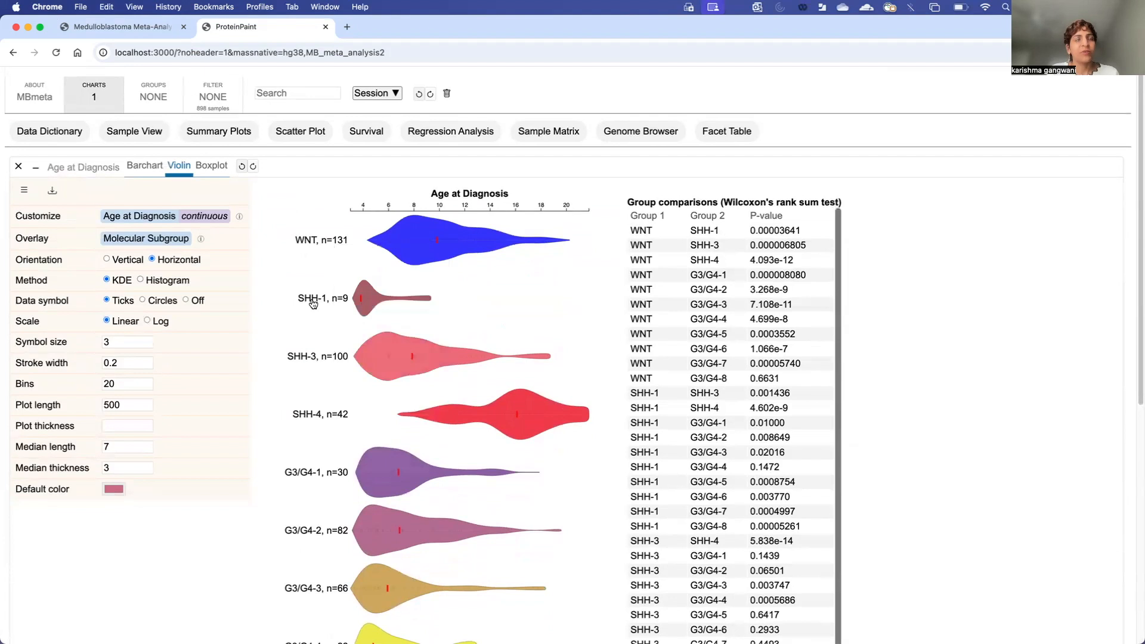
{"action": "mouse_move", "coordinate": [313, 304]}
Step: Orient the violins vertically, edit the plot length value (300), and set plot thickness to 50
{"action": "left_click", "coordinate": [107, 260]}
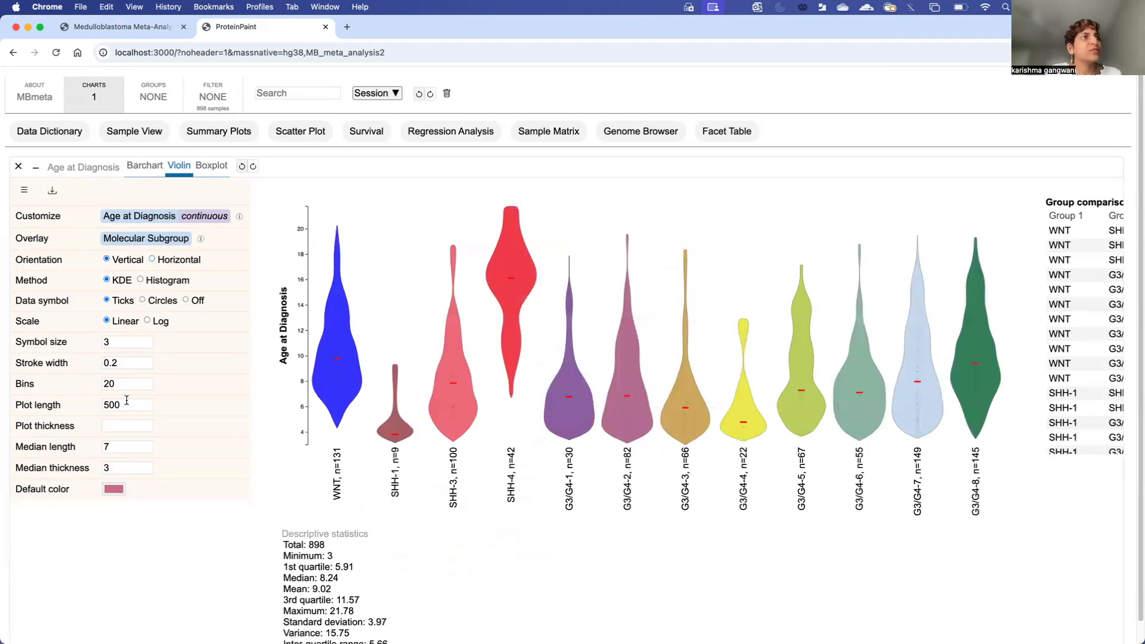
{"action": "left_click_drag", "start_coordinate": [122, 405], "coordinate": [101, 410]}
{"action": "type", "text": "300"}
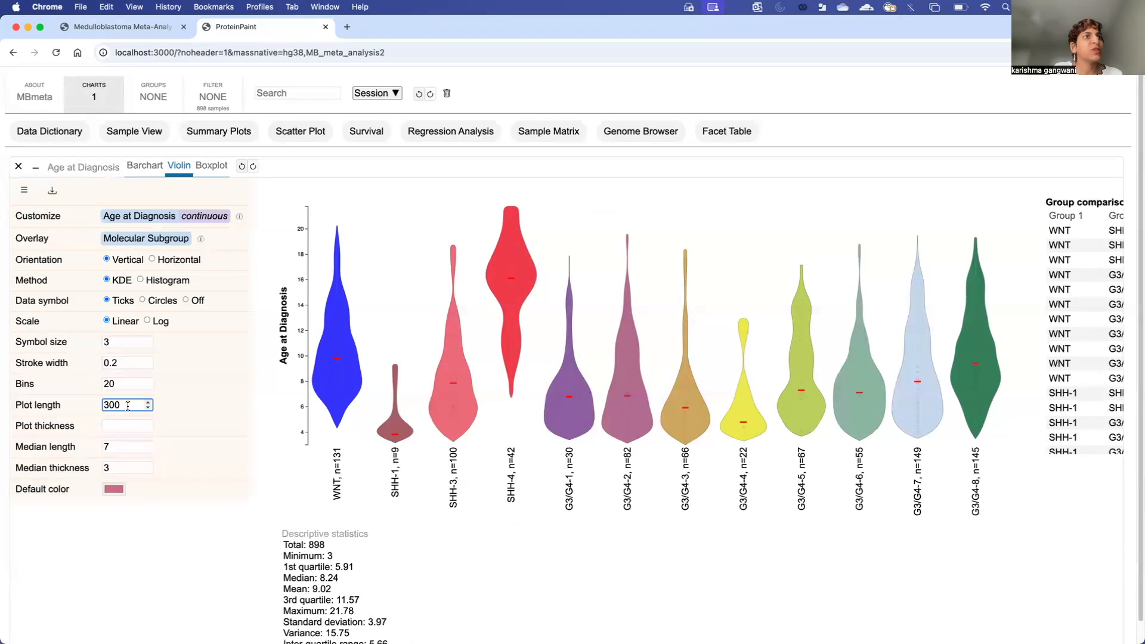
{"action": "left_click_drag", "start_coordinate": [94, 410], "coordinate": [124, 410]}
{"action": "left_click", "coordinate": [123, 409]}
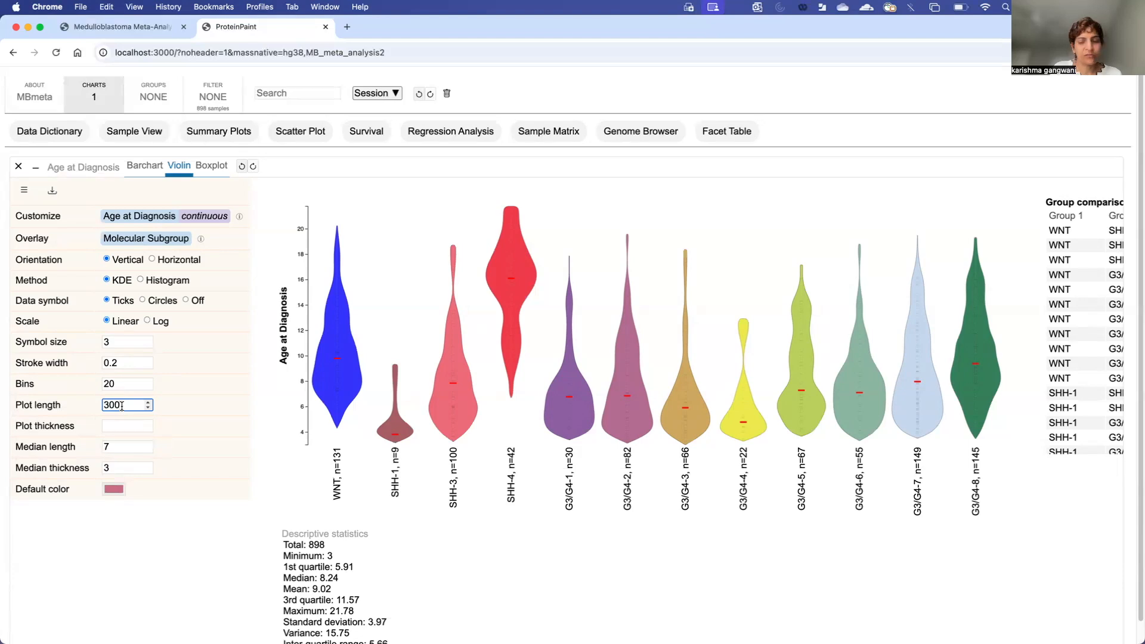
{"action": "left_click", "coordinate": [119, 424]}
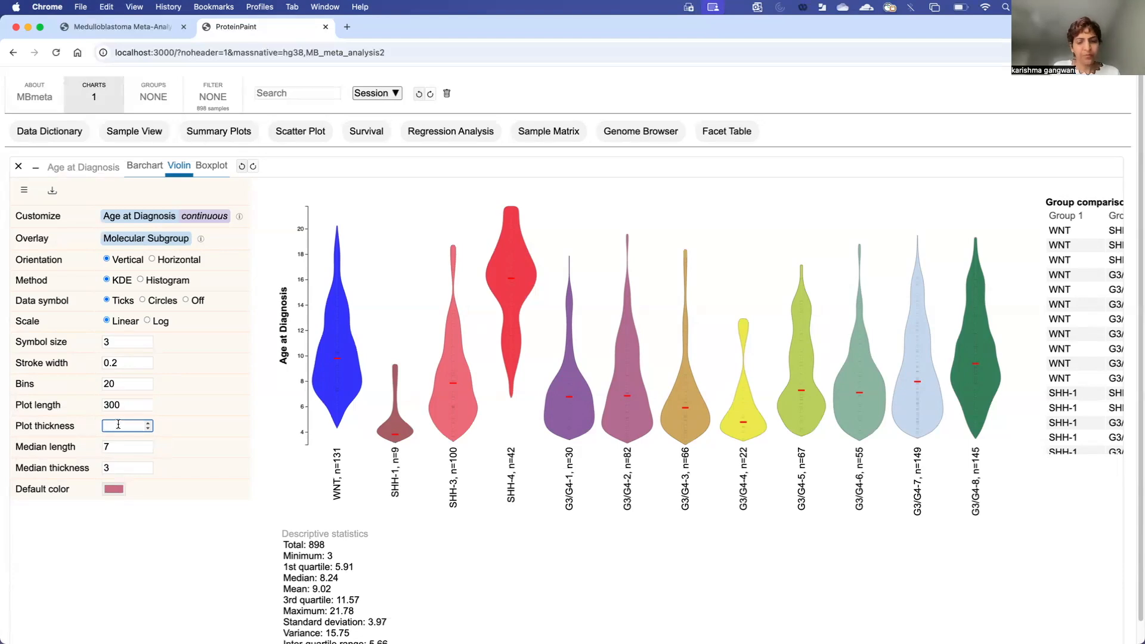
{"action": "type", "text": "50"}
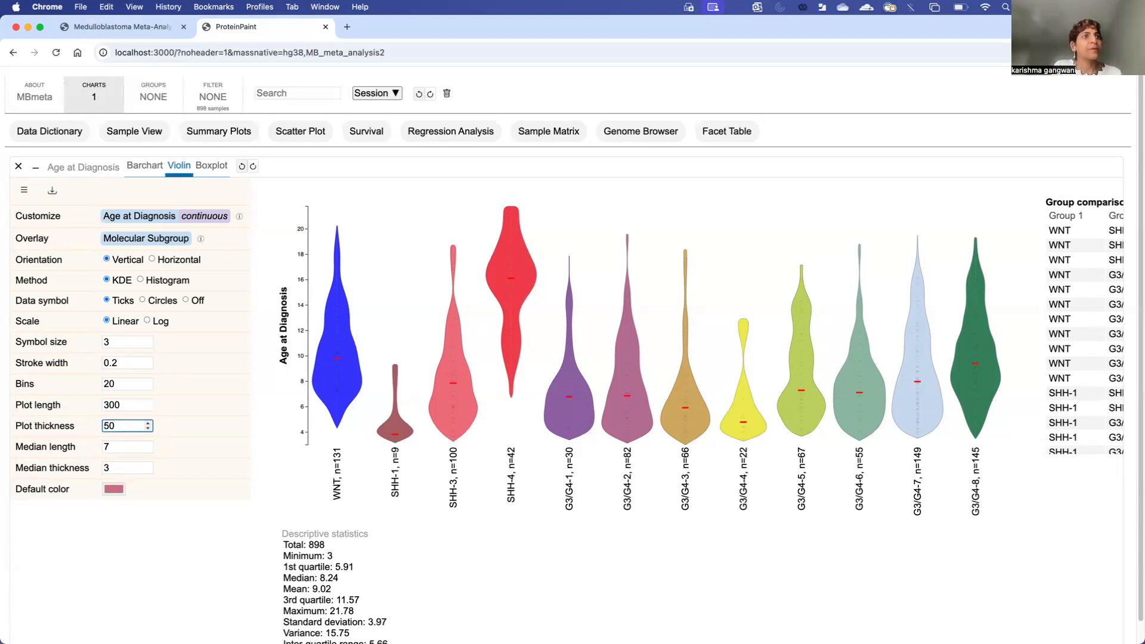
{"action": "key", "text": "Return"}
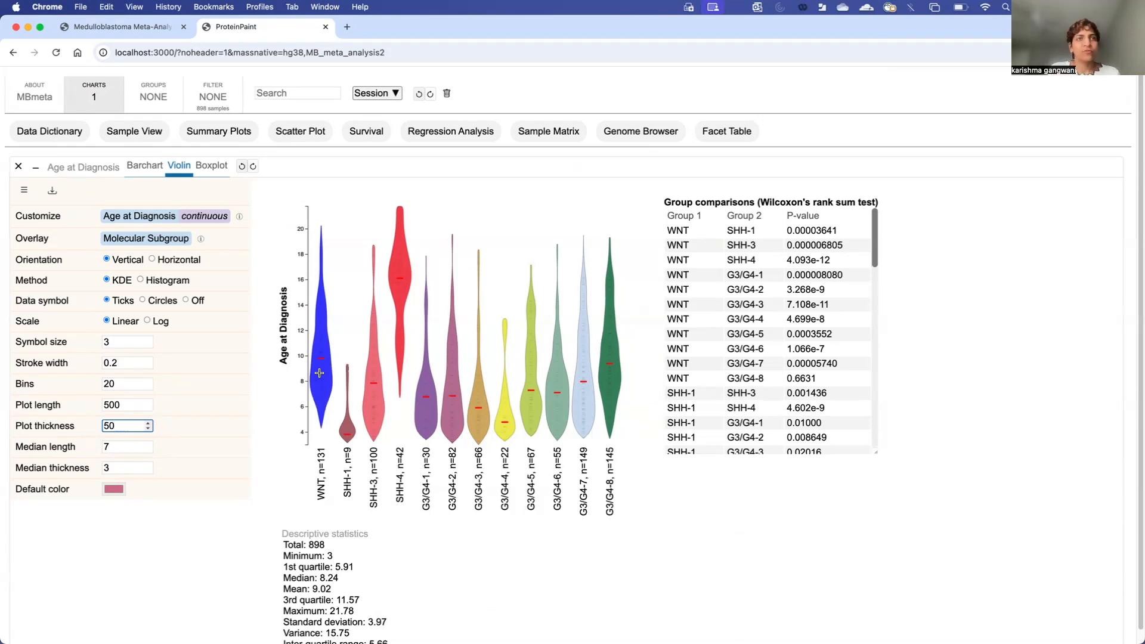
{"action": "mouse_move", "coordinate": [321, 478]}
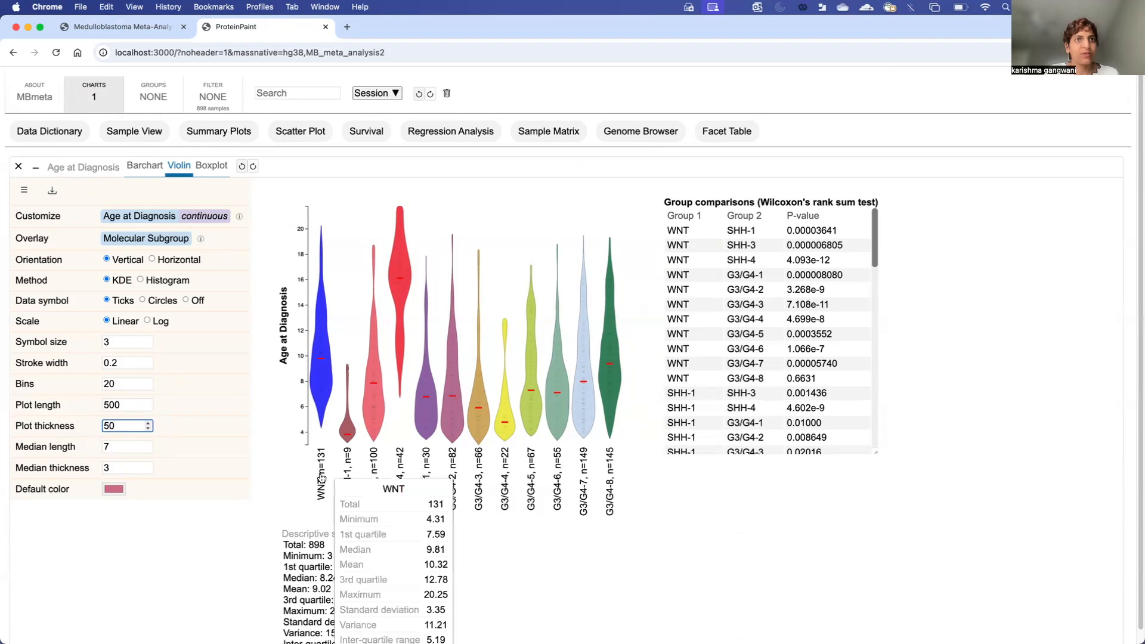
{"action": "scroll", "coordinate": [322, 479], "scroll_direction": "down", "scroll_amount": 1}
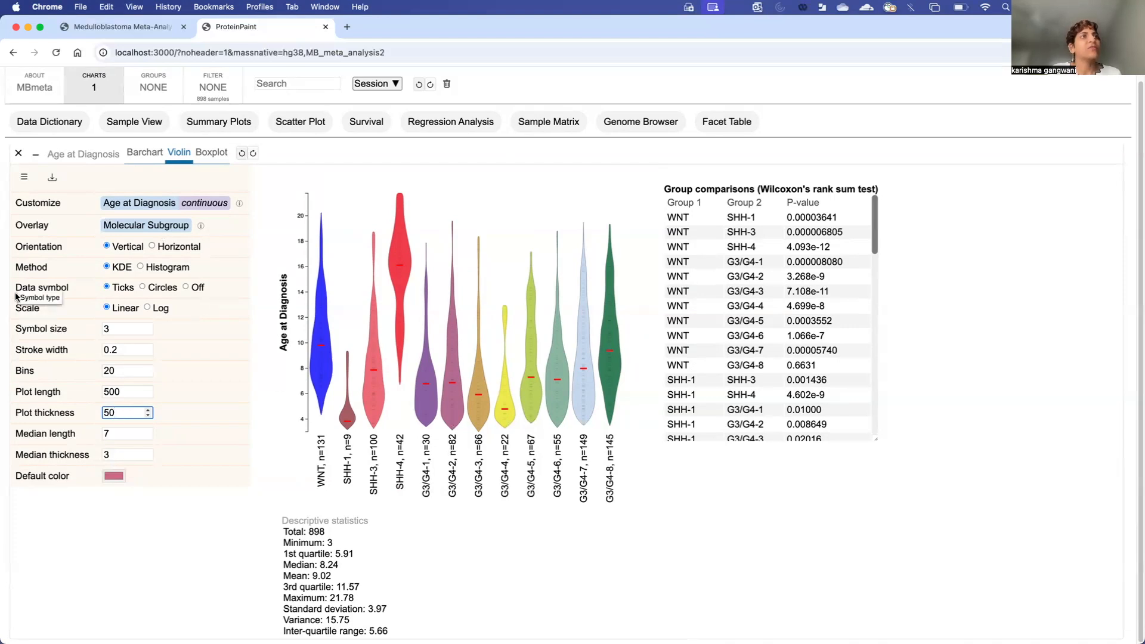
Step: Draw samples as circles and brush WNT ages 7.6 to 12.9 on the violin
{"action": "left_click", "coordinate": [143, 288]}
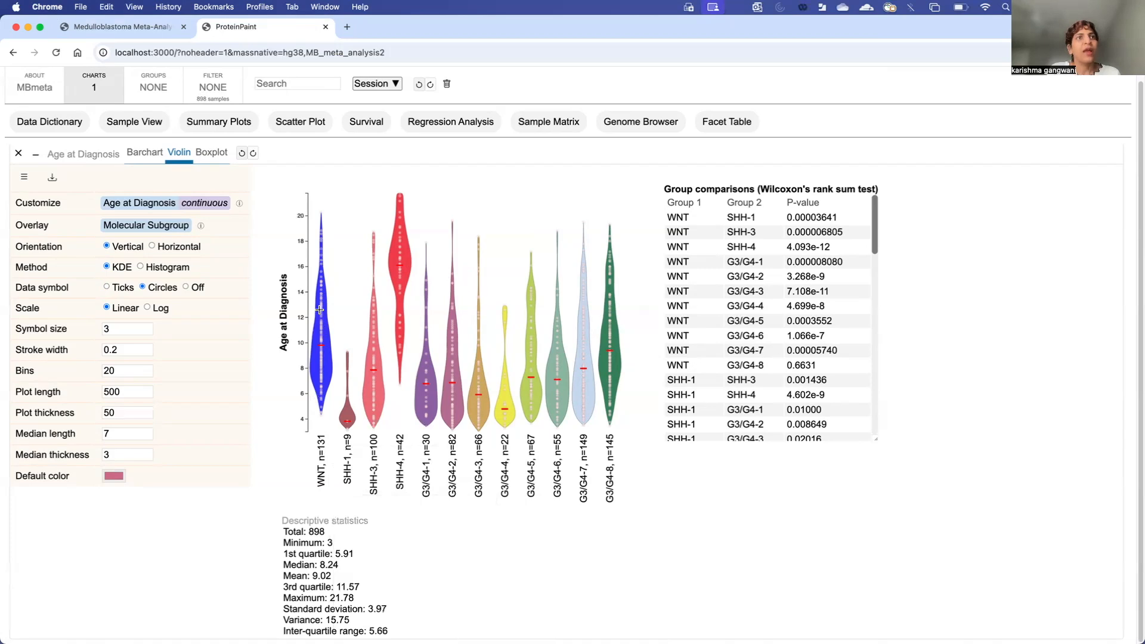
{"action": "left_click_drag", "start_coordinate": [319, 306], "coordinate": [318, 373]}
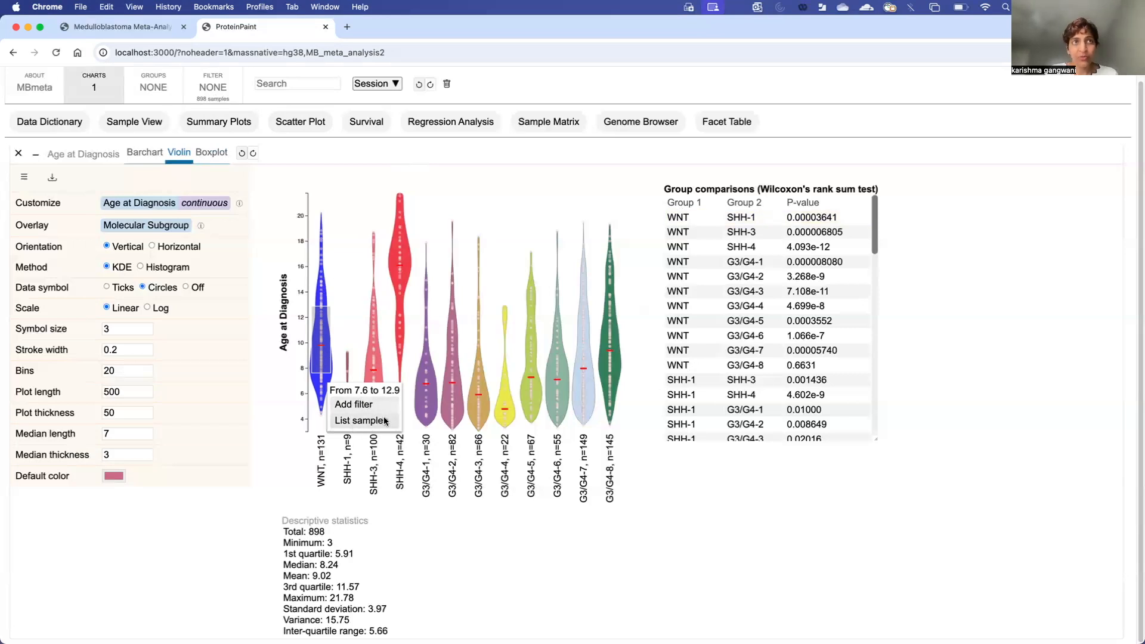
Step: List the WNT samples aged 7.6–12.9, enlarge and scroll the Sample/Value list, then close it
{"action": "left_click", "coordinate": [363, 417]}
{"action": "left_click_drag", "start_coordinate": [363, 415], "coordinate": [546, 587]}
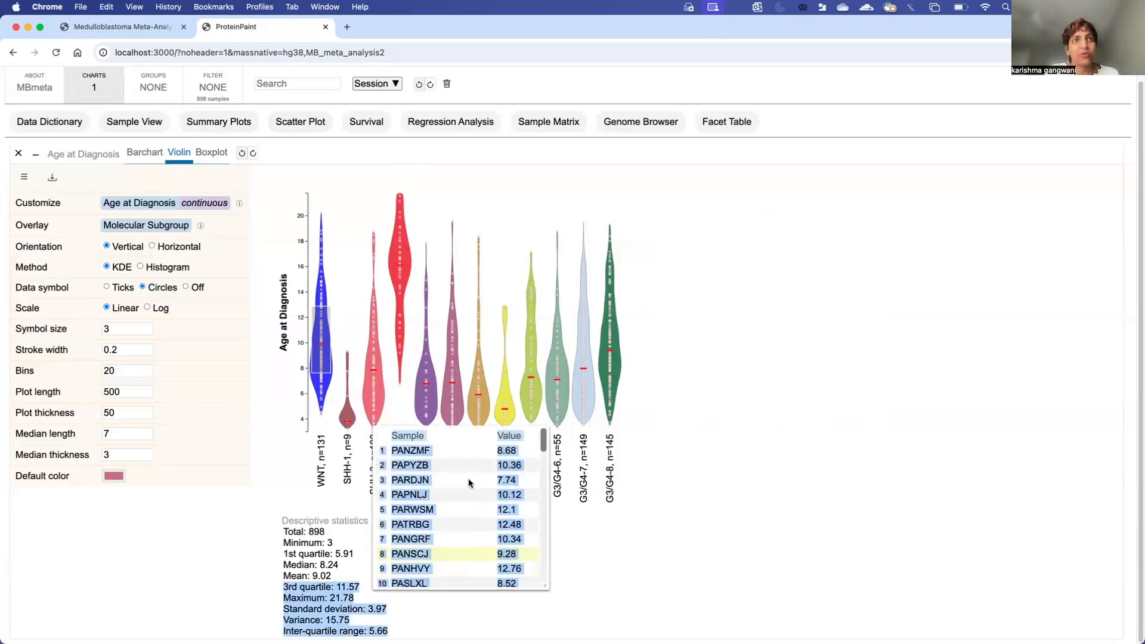
{"action": "left_click", "coordinate": [460, 436]}
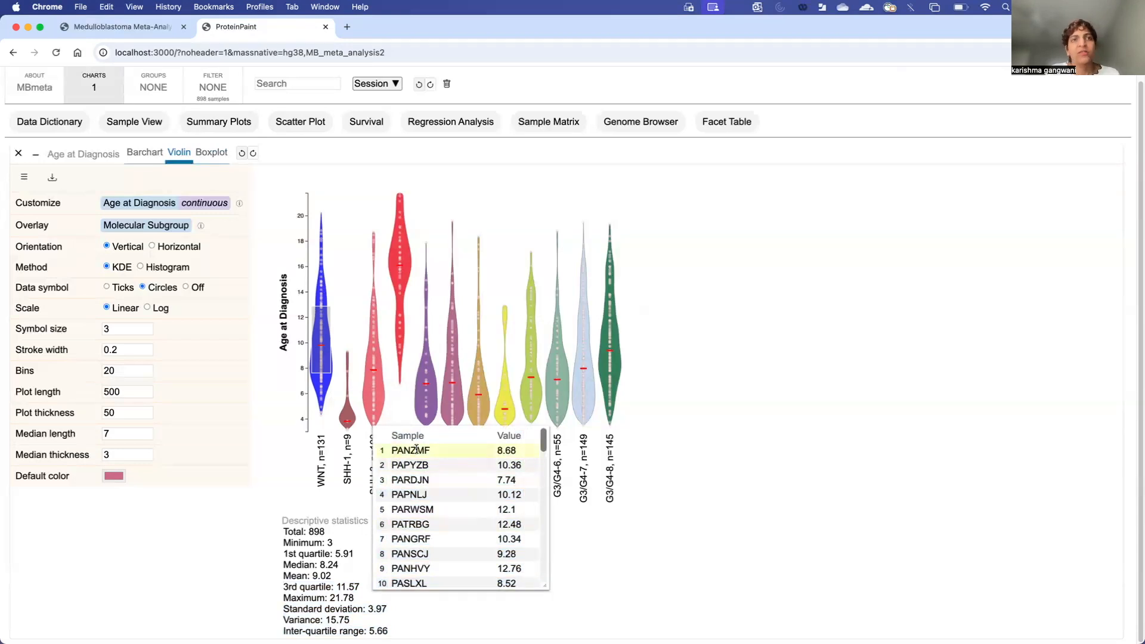
{"action": "scroll", "coordinate": [441, 521], "scroll_direction": "down", "scroll_amount": 15}
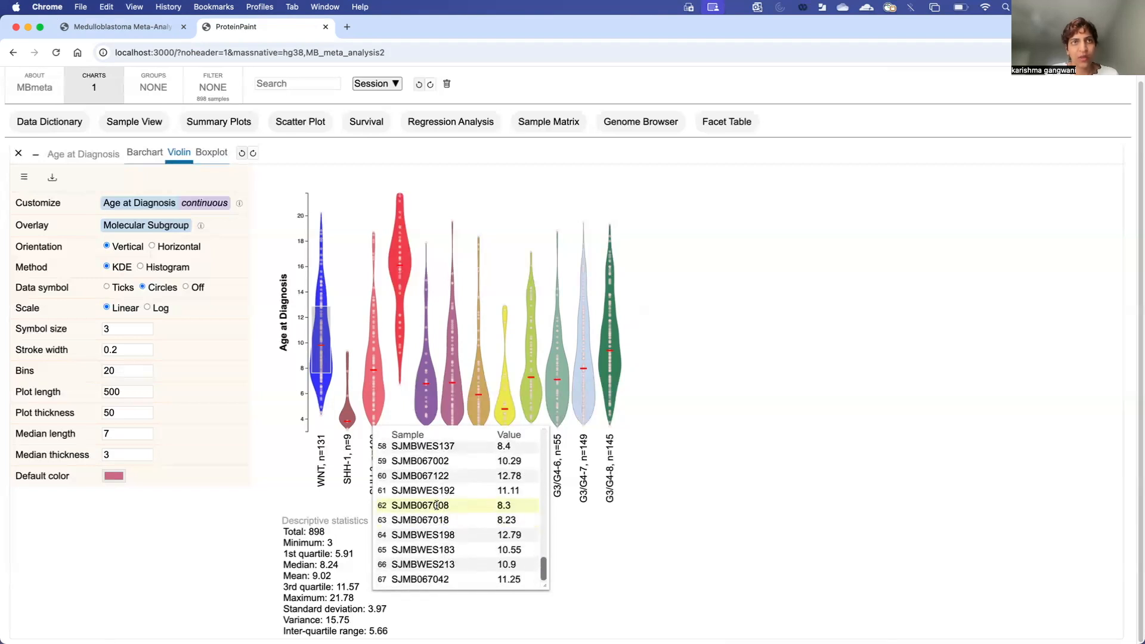
{"action": "left_click_drag", "start_coordinate": [392, 505], "coordinate": [513, 507]}
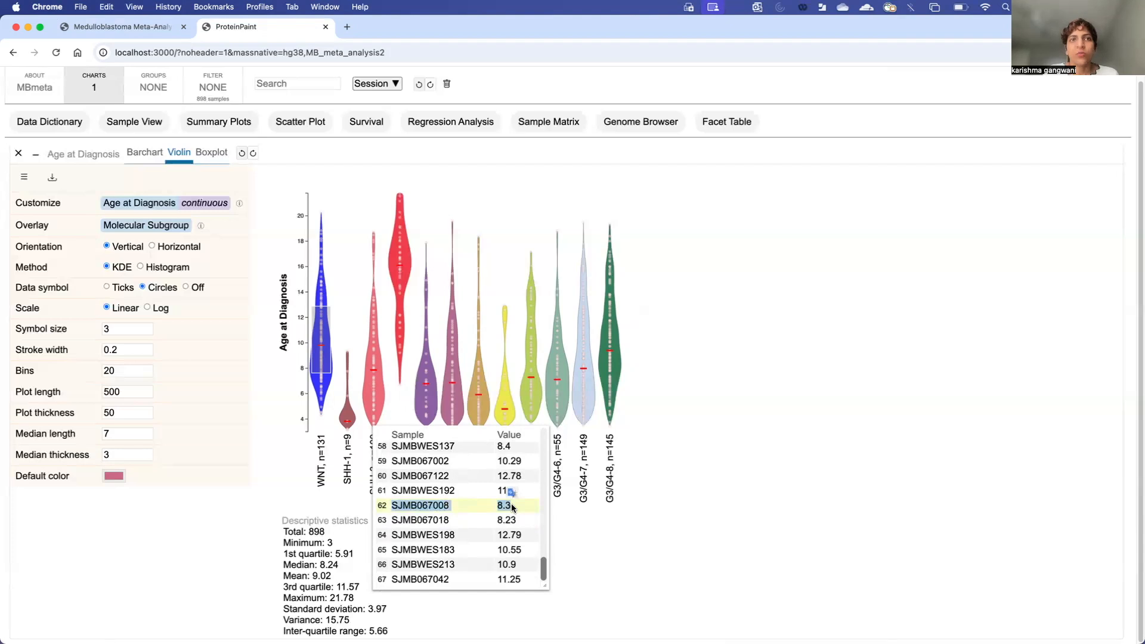
{"action": "left_click", "coordinate": [520, 505]}
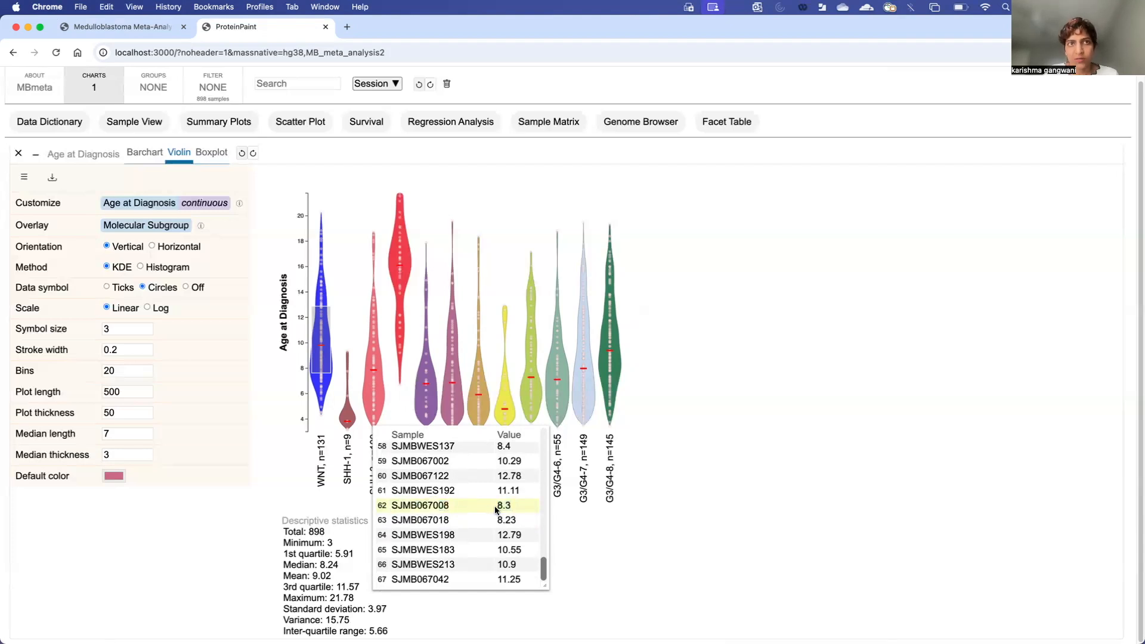
{"action": "left_click", "coordinate": [296, 499]}
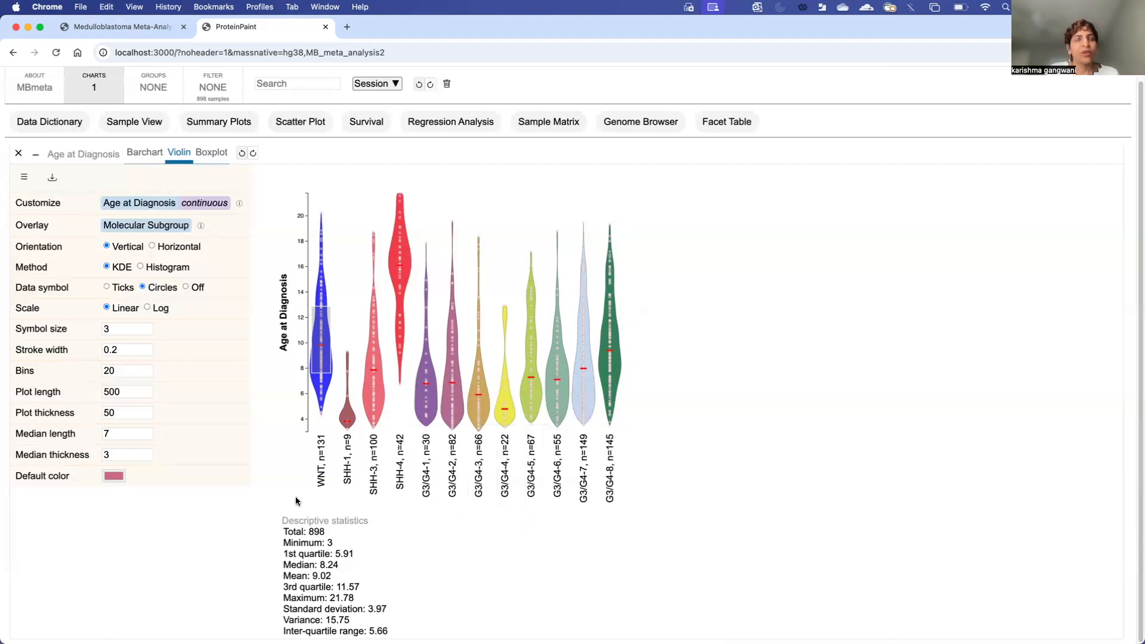
{"action": "mouse_move", "coordinate": [574, 495]}
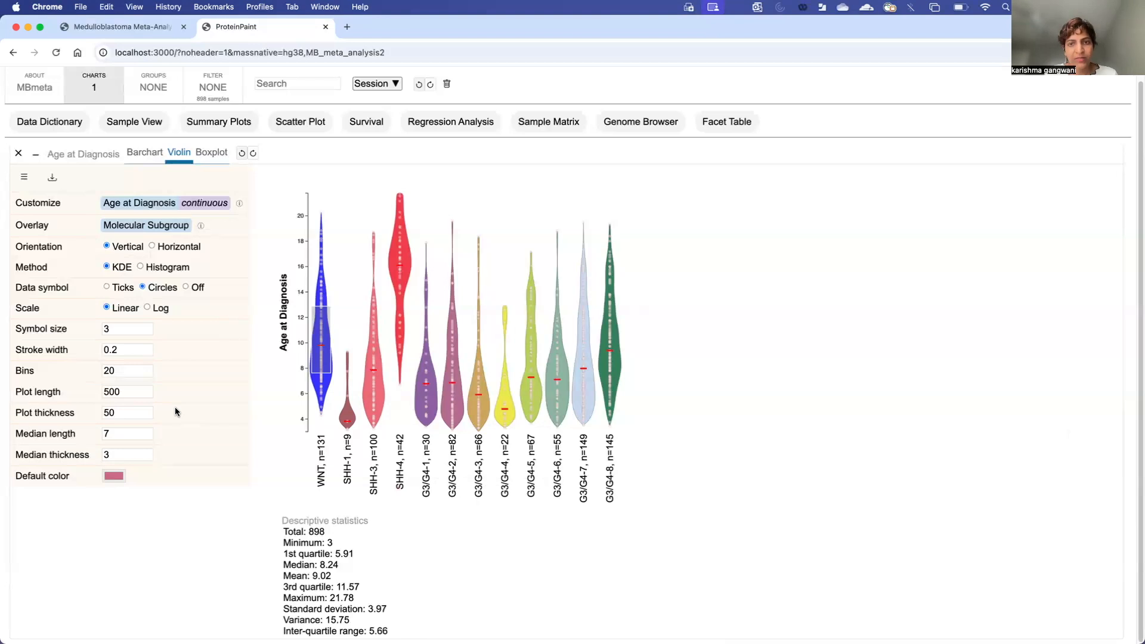
Step: Replace the Molecular Subgroup overlay with NMF Score, found by searching 'NMF'
{"action": "left_click", "coordinate": [128, 229]}
{"action": "left_click", "coordinate": [135, 258]}
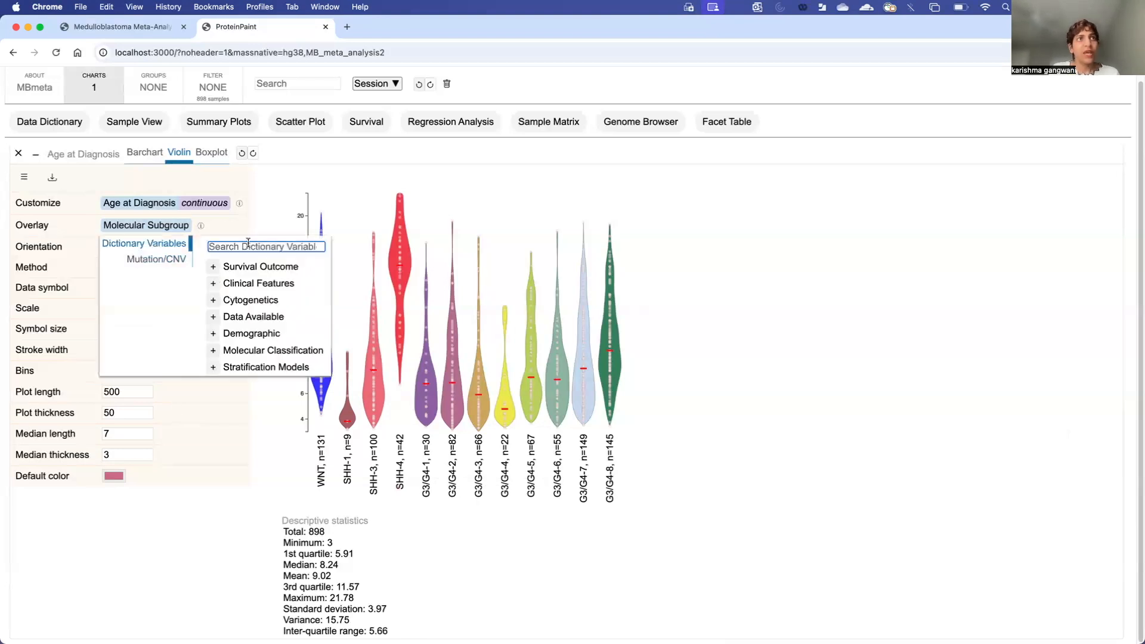
{"action": "type", "text": "NMF"}
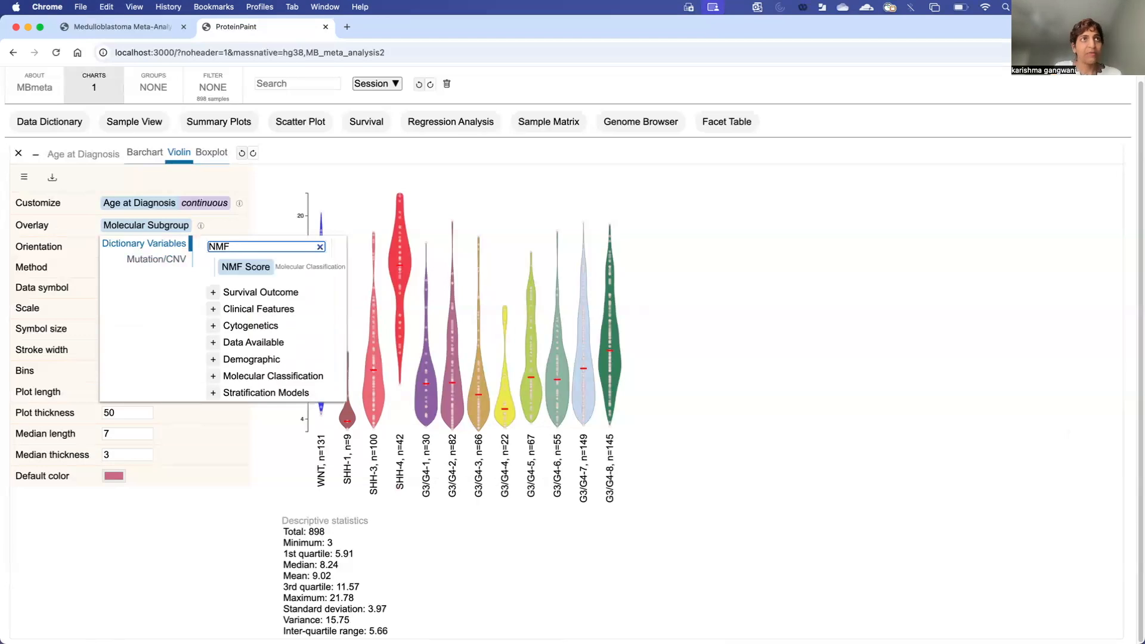
{"action": "left_click", "coordinate": [256, 268]}
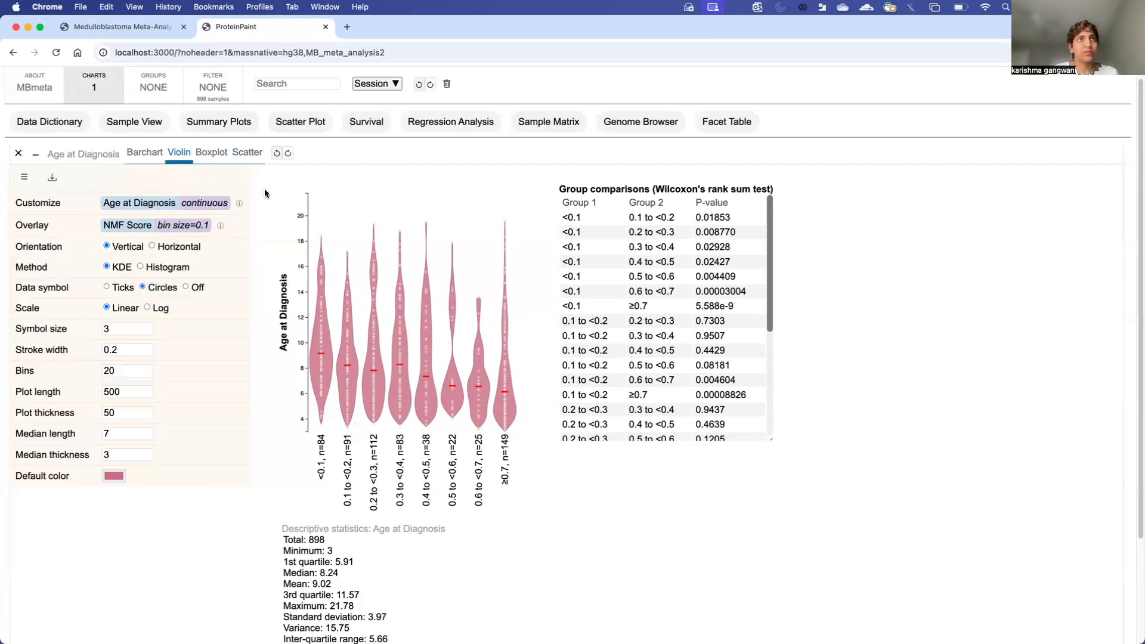
Step: Switch to the Scatter view of Age at Diagnosis versus NMF Score and check both axis labels
{"action": "left_click", "coordinate": [248, 156]}
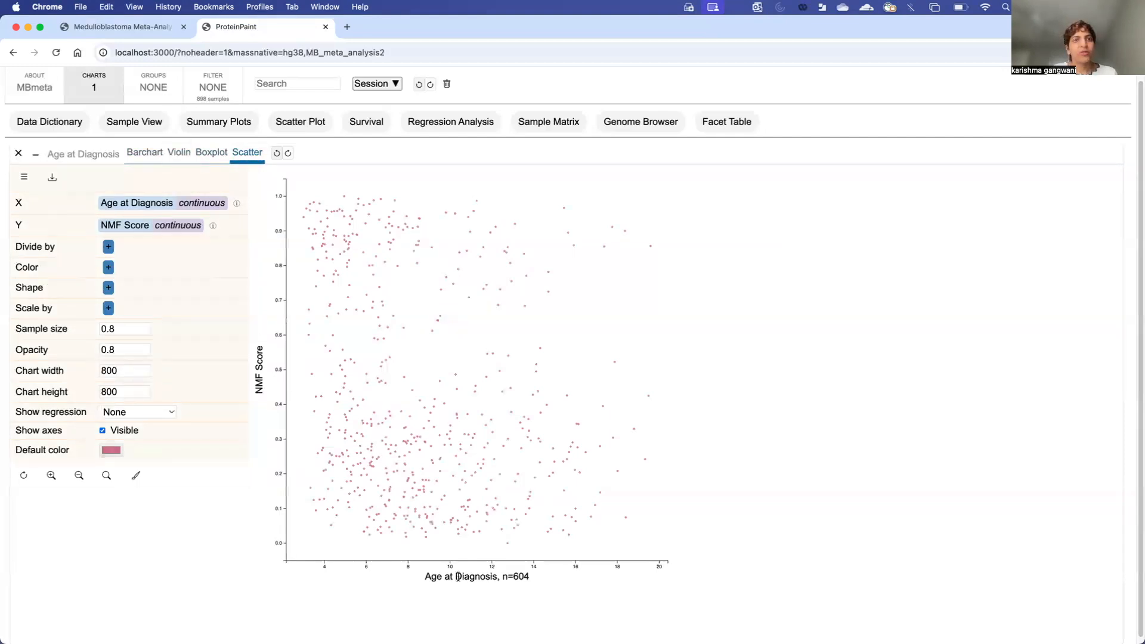
{"action": "left_click_drag", "start_coordinate": [421, 580], "coordinate": [534, 584]}
{"action": "left_click", "coordinate": [535, 584]}
{"action": "left_click_drag", "start_coordinate": [260, 398], "coordinate": [256, 351]}
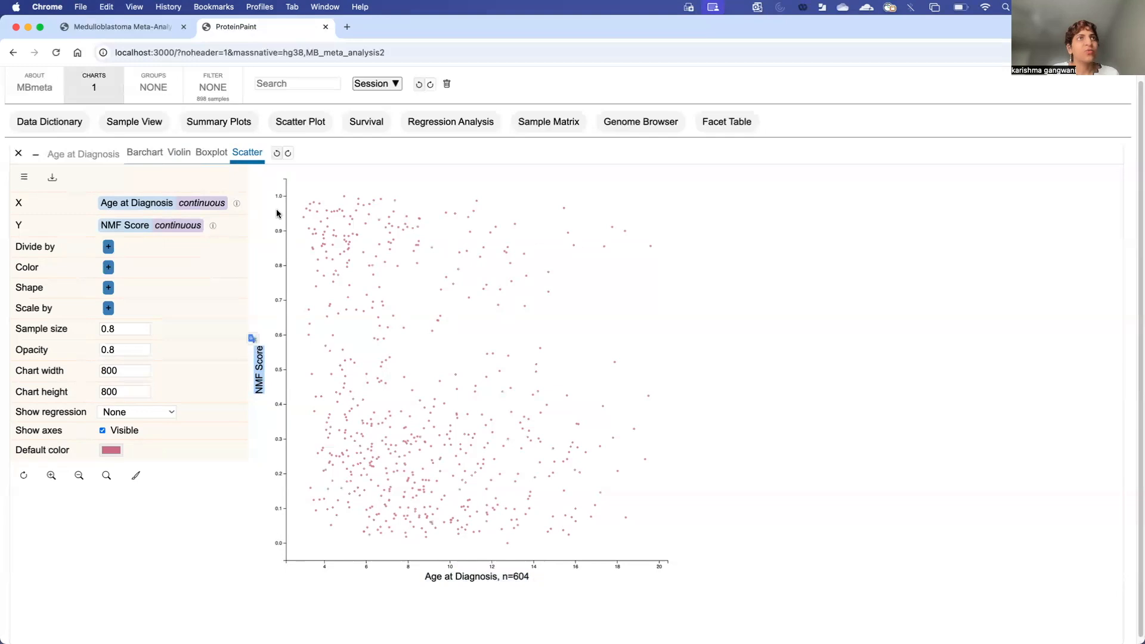
{"action": "left_click", "coordinate": [265, 554]}
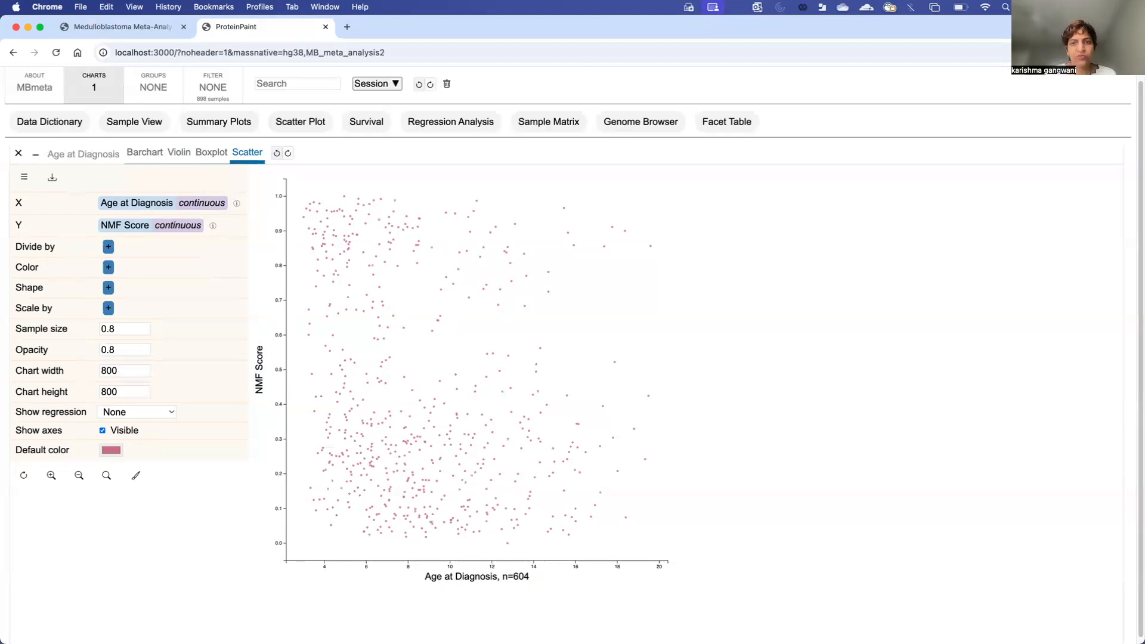
Step: Set Show regression to Polynomial on the 604-sample scatter plot
{"action": "left_click", "coordinate": [162, 413]}
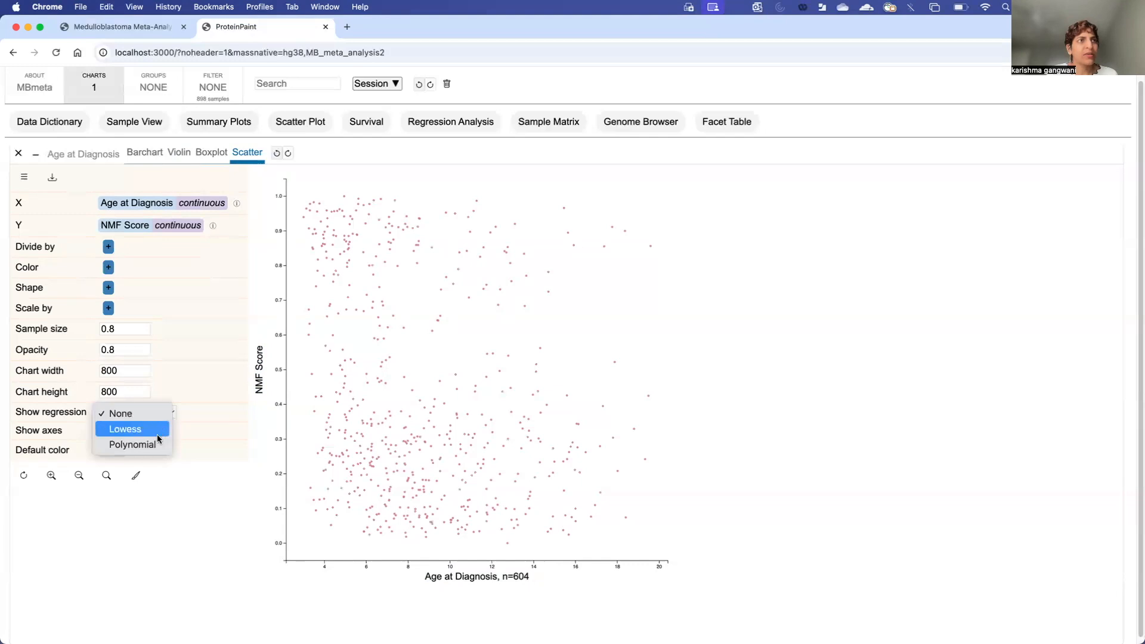
{"action": "left_click", "coordinate": [154, 443]}
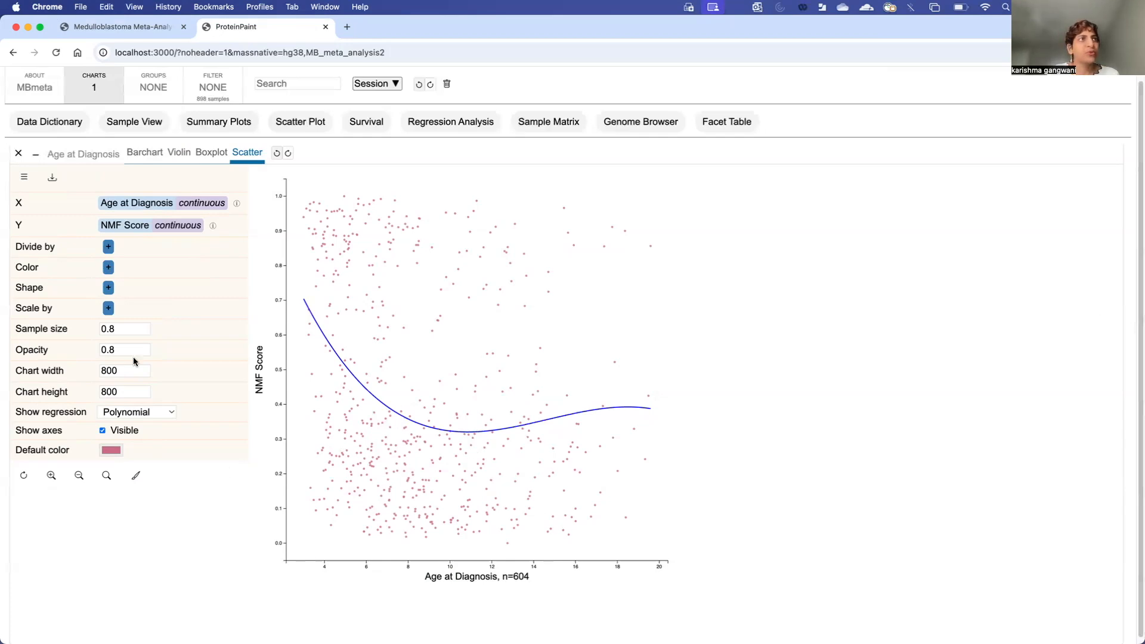
Step: Colour the points by Molecular Subgroup, found by searching 'mole', and check the eight-subgroup legend
{"action": "left_click", "coordinate": [109, 271]}
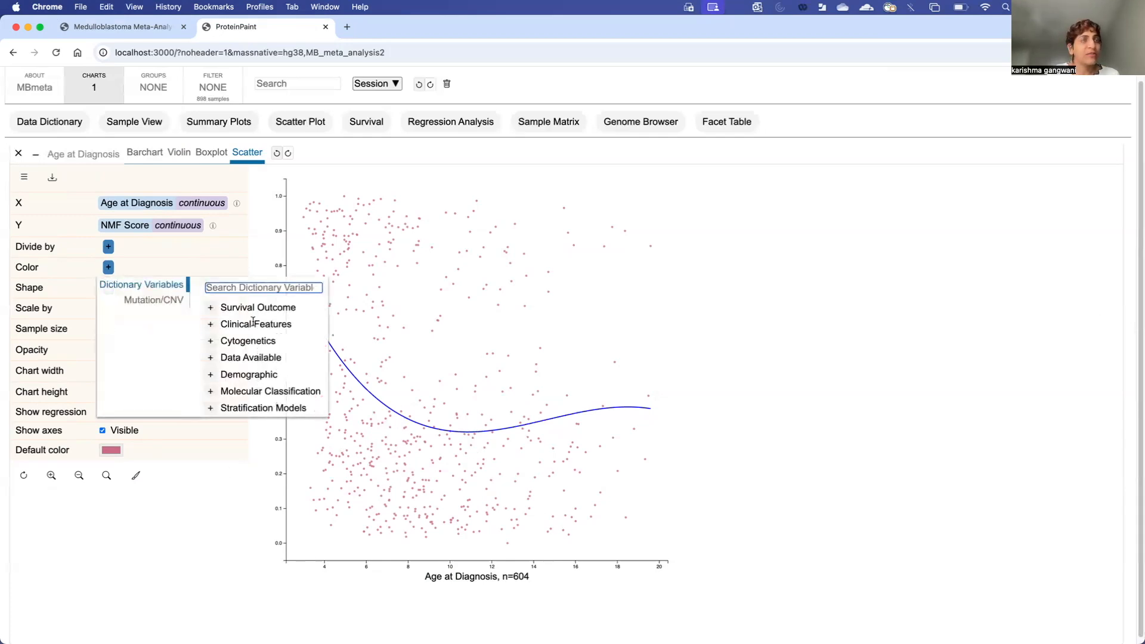
{"action": "type", "text": "mole"}
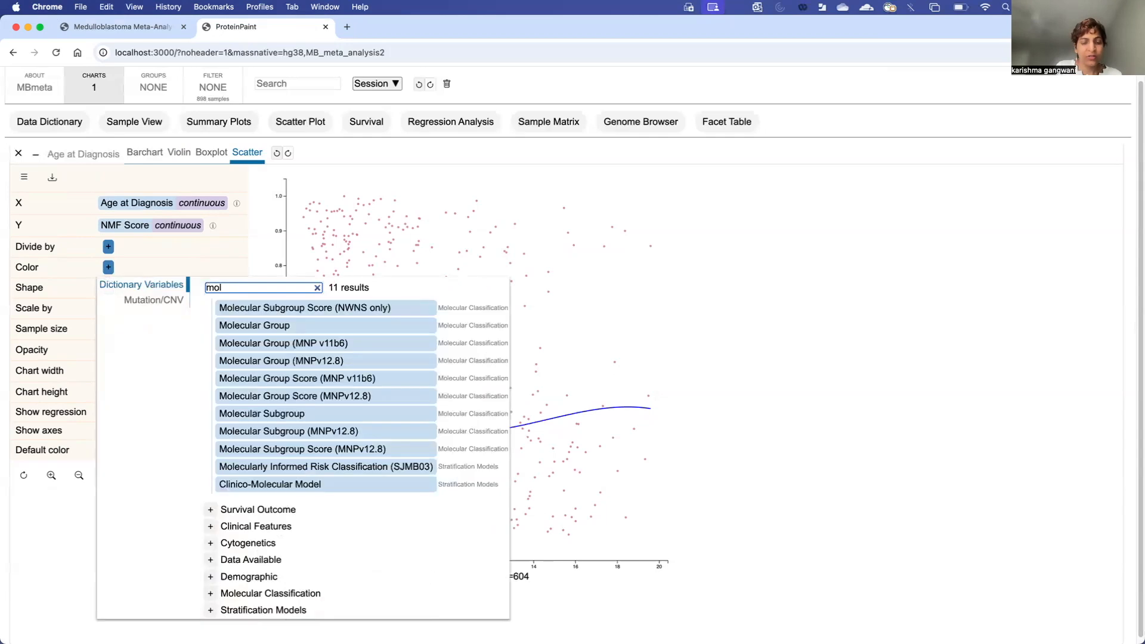
{"action": "left_click", "coordinate": [273, 419]}
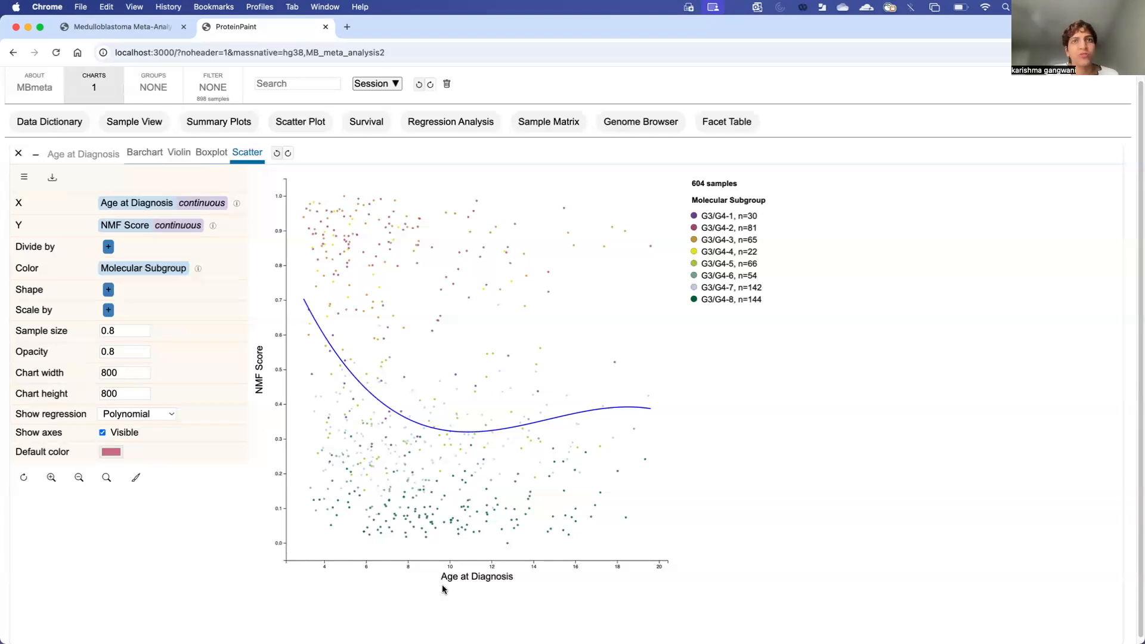
{"action": "scroll", "coordinate": [538, 589], "scroll_direction": "down", "scroll_amount": 1}
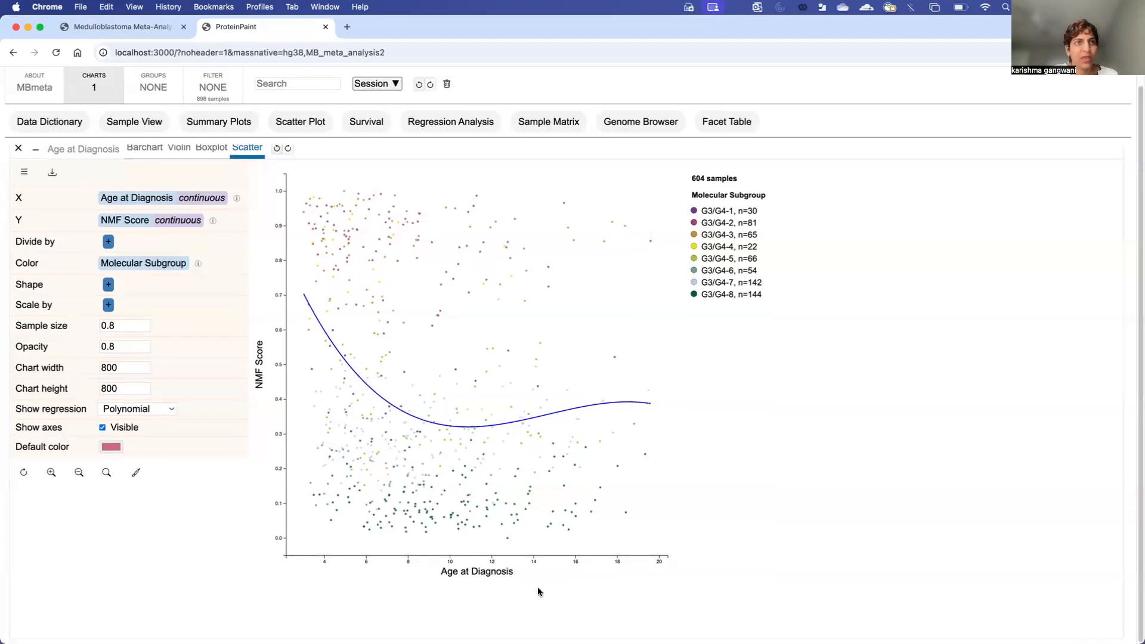